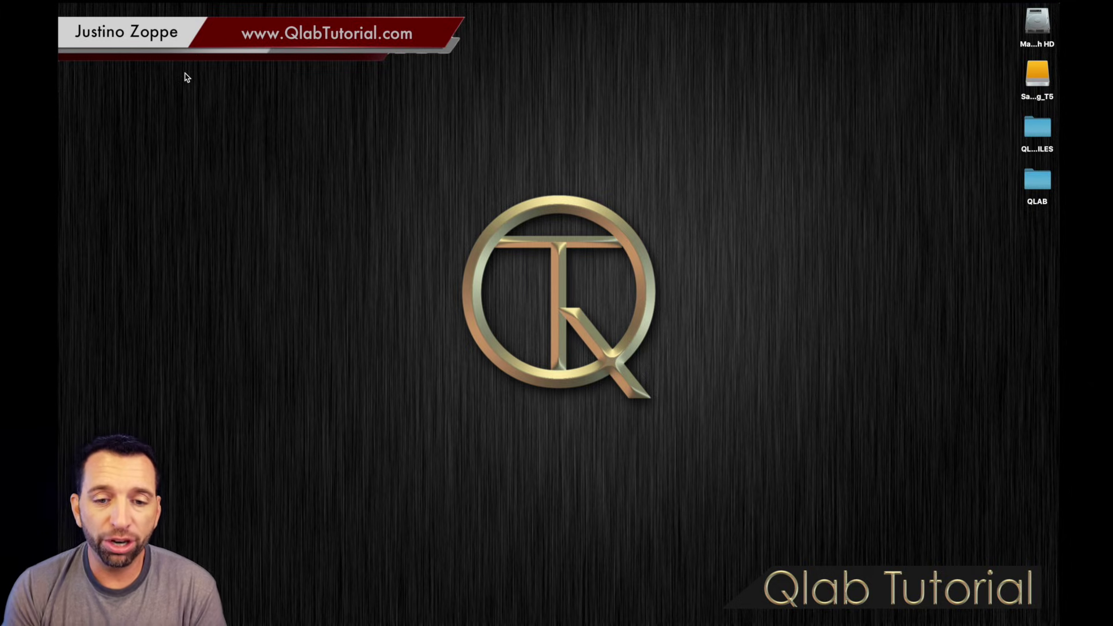
Reveal the Dock at the bottom of the screen to reach QLab.
mouse_move(527, 610)
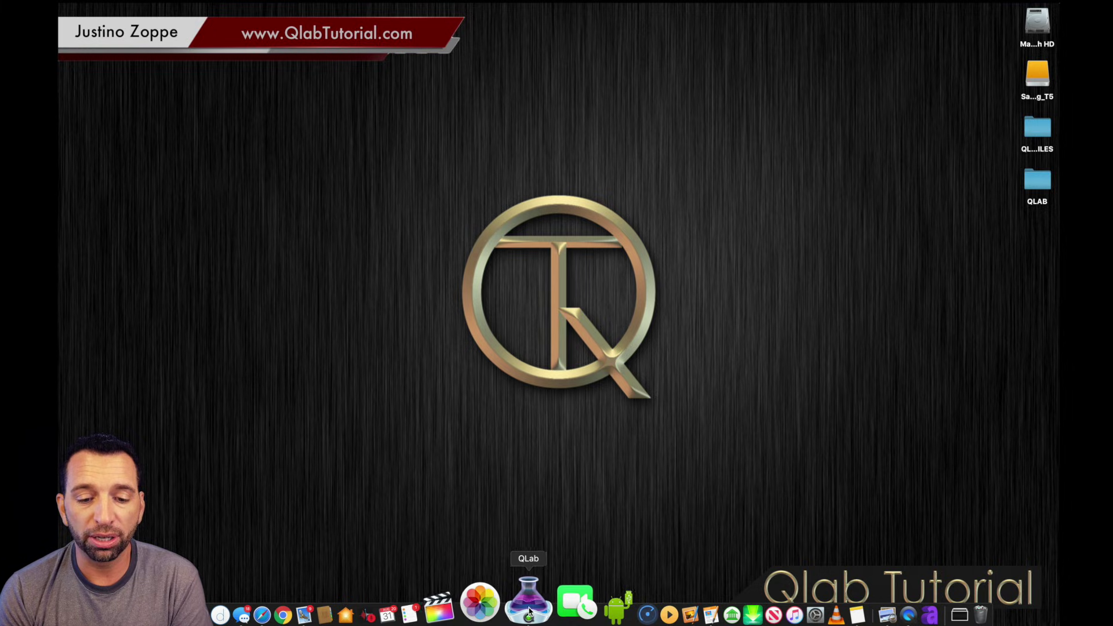
Launch QLab, start a new blank workspace and reposition its window down and left.
click(533, 608)
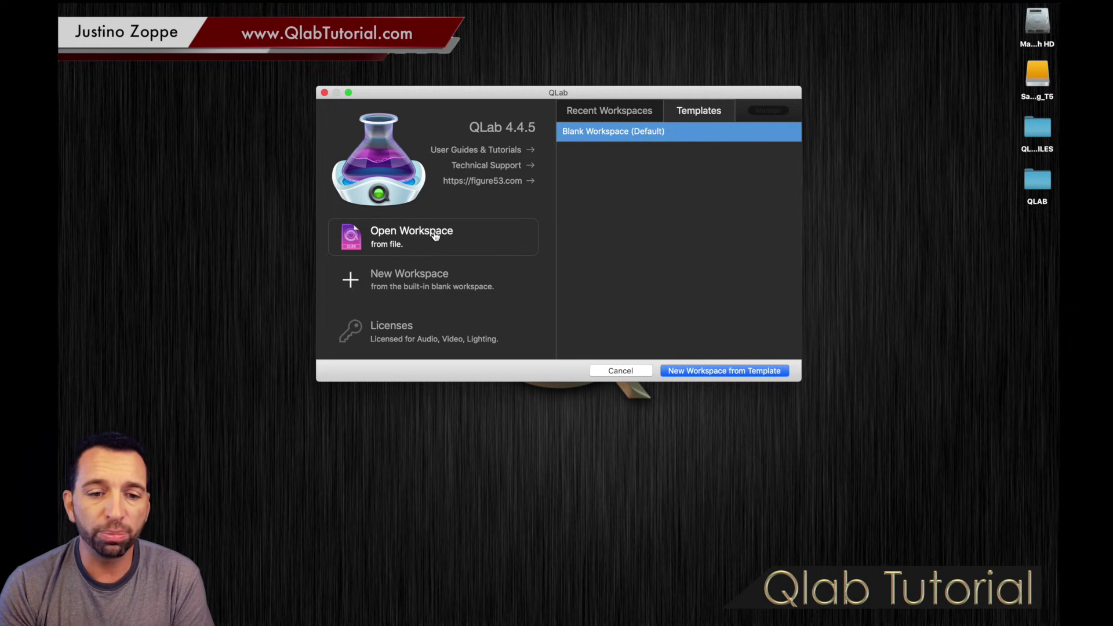
click(415, 281)
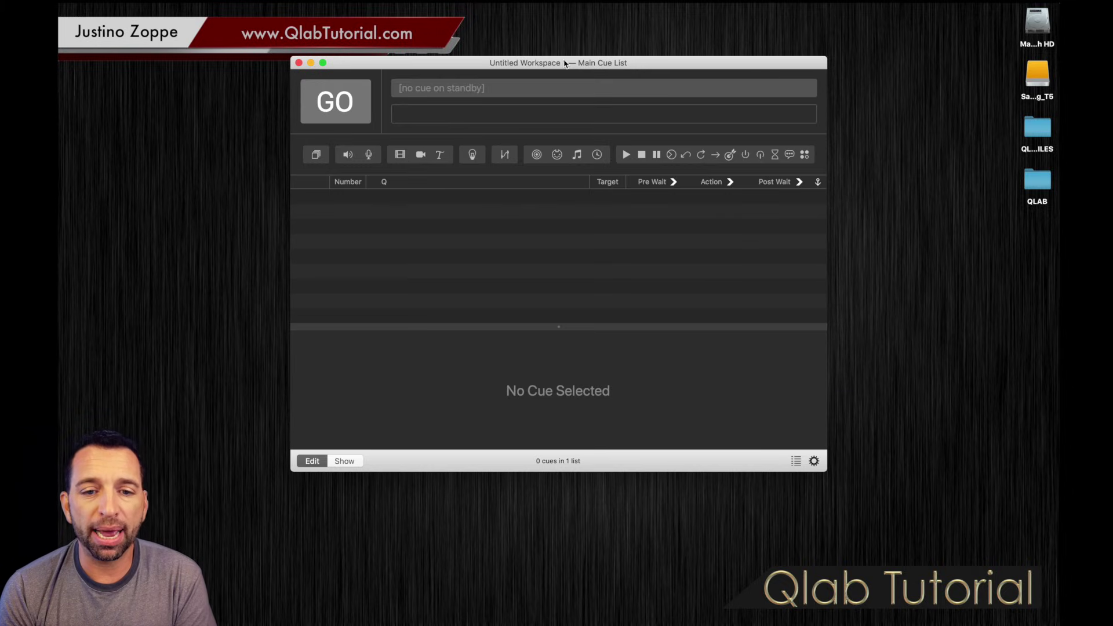
drag(565, 62, 536, 121)
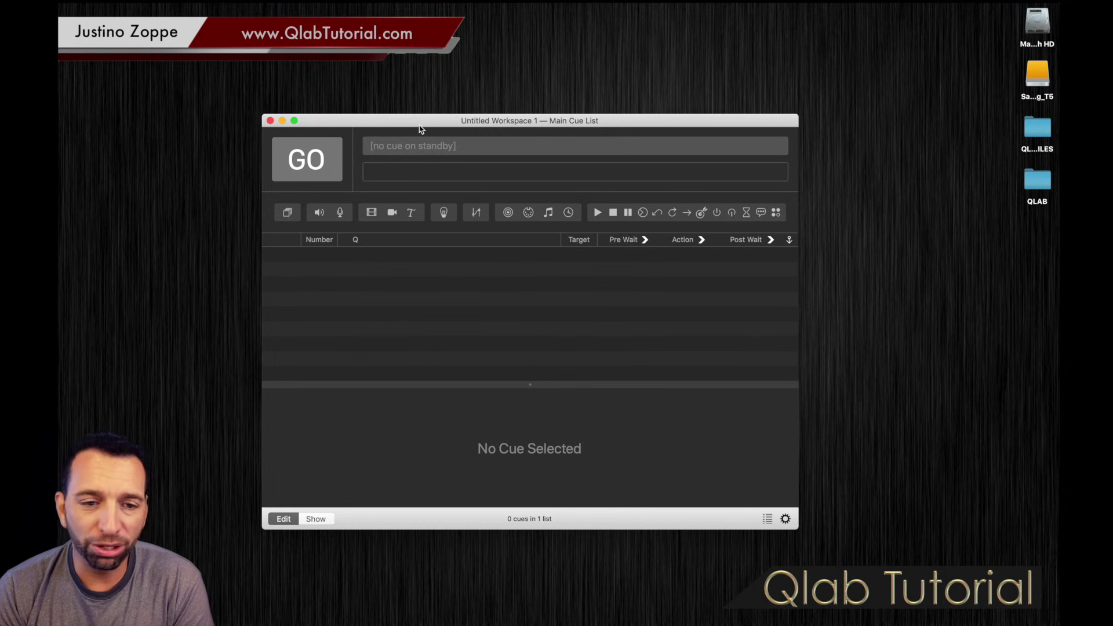
Show the Toolbox of cue types from the View menu.
mouse_move(256, 6)
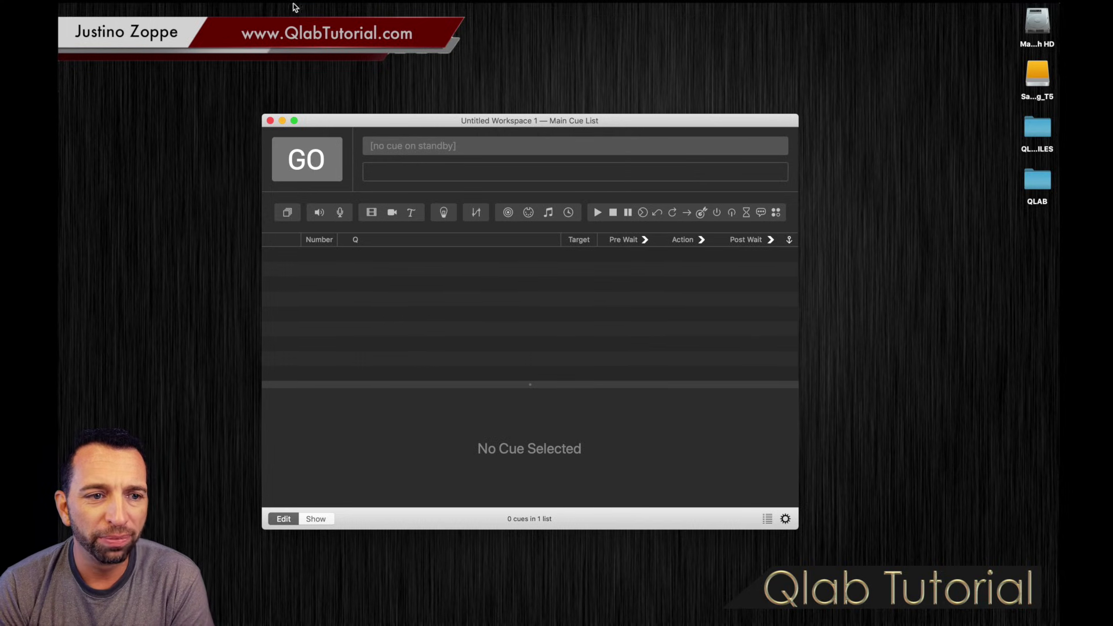
mouse_move(295, 7)
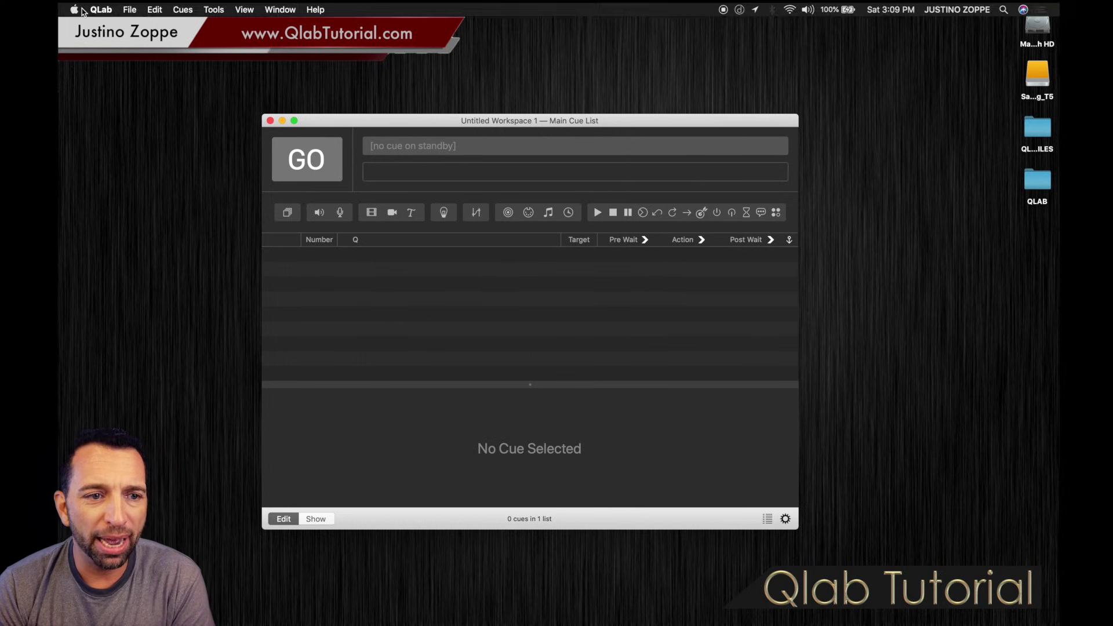
click(246, 10)
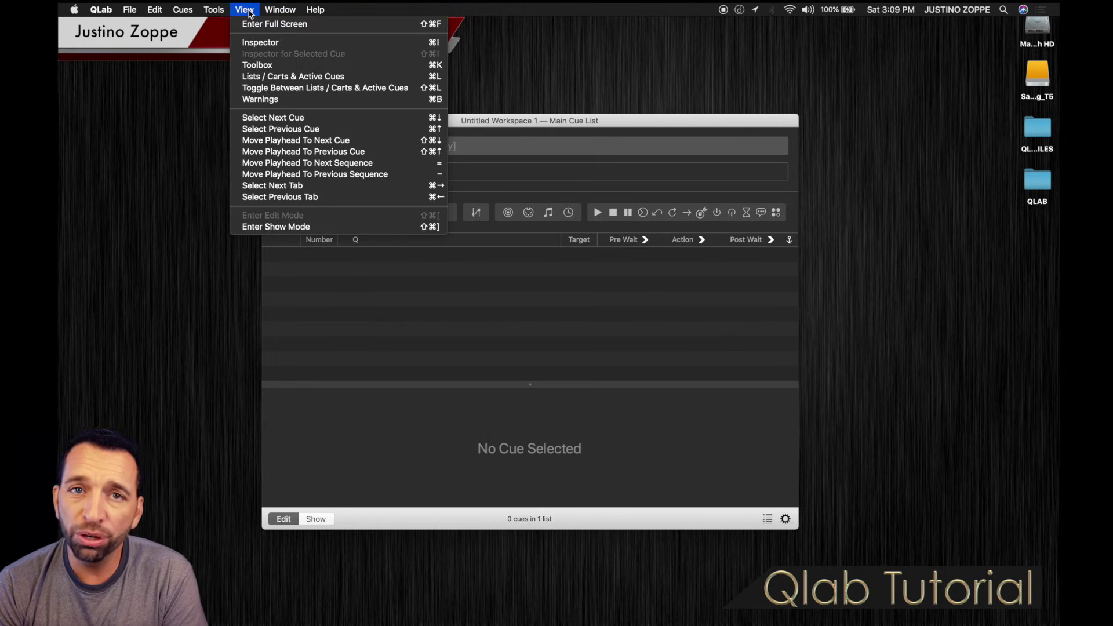
click(252, 66)
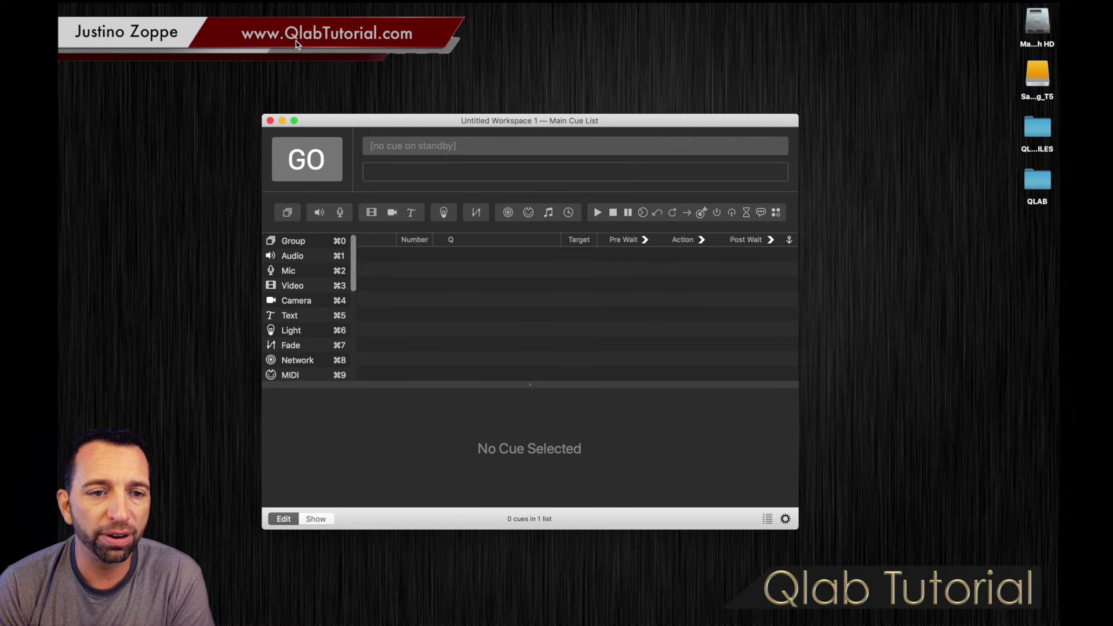
Turn on the Lists / Carts & Active Cues sidebar from the View menu.
mouse_move(306, 7)
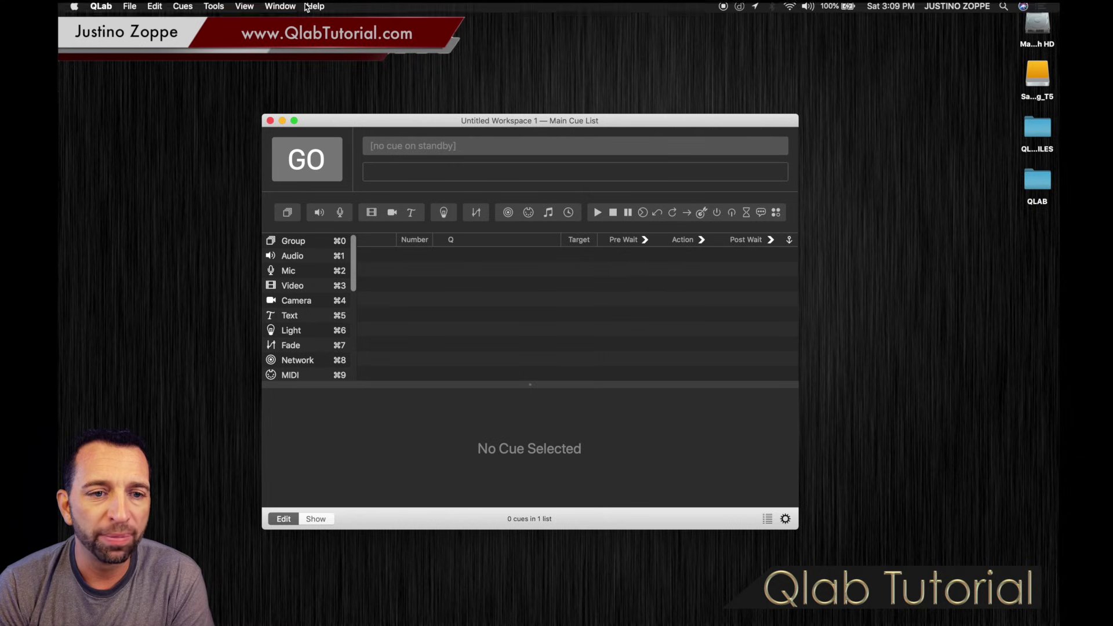
click(244, 10)
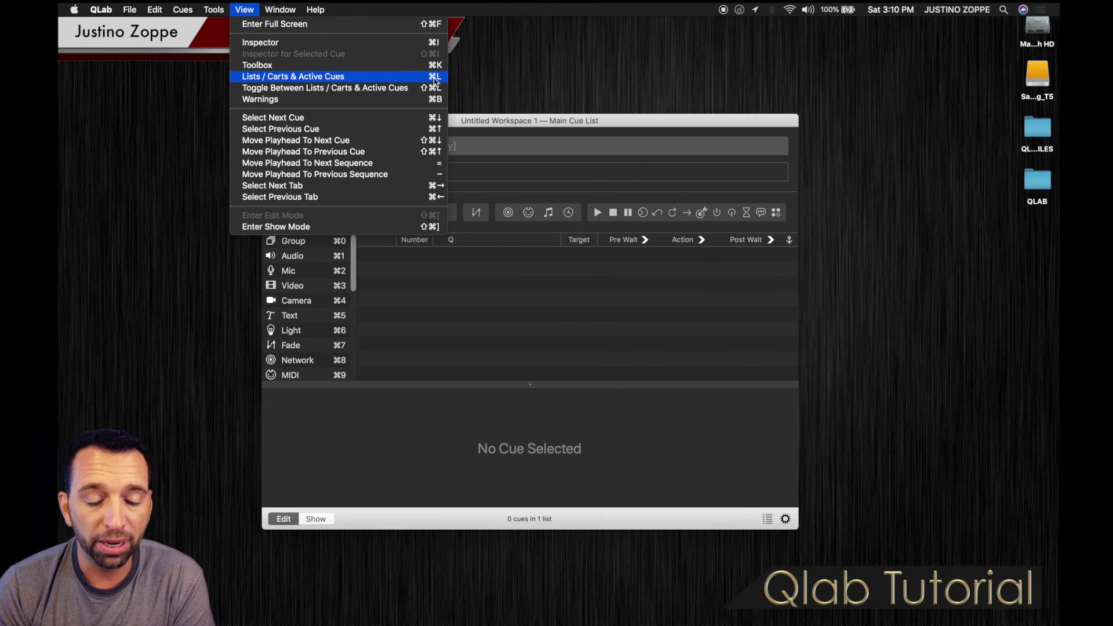
click(394, 80)
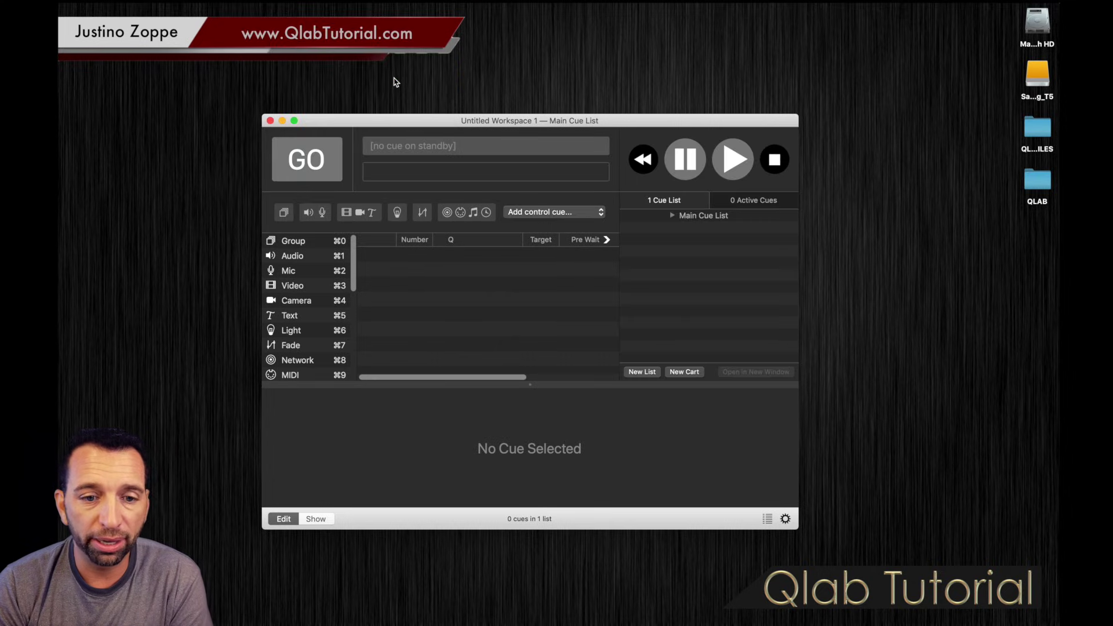
Move the workspace window up and left and enlarge it to show more columns.
drag(427, 114, 312, 74)
drag(685, 491, 856, 576)
drag(606, 81, 536, 74)
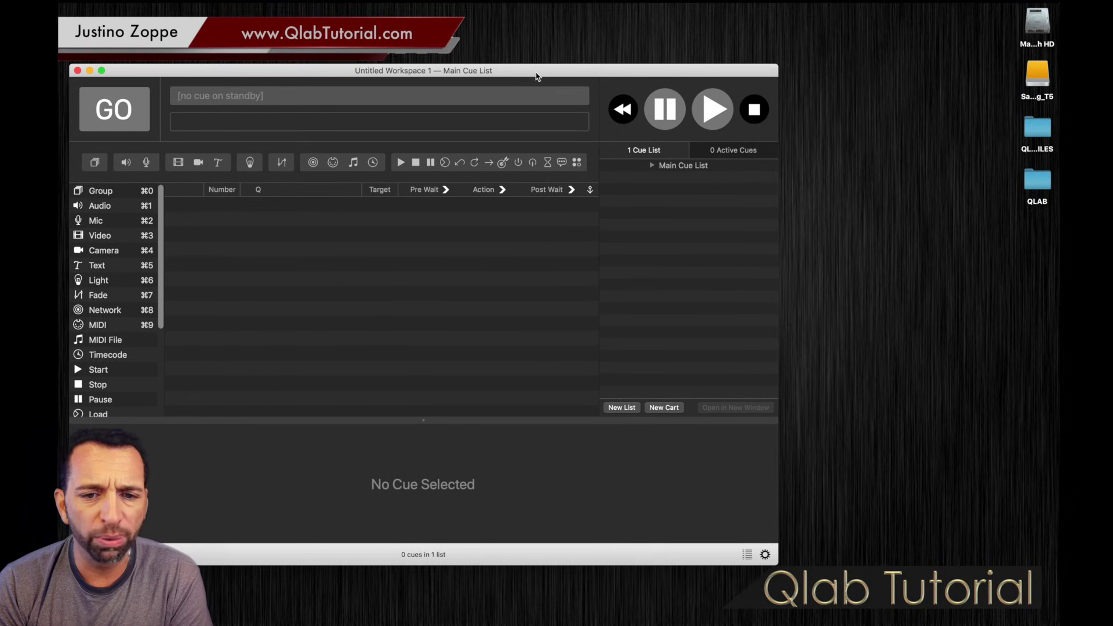
click(742, 152)
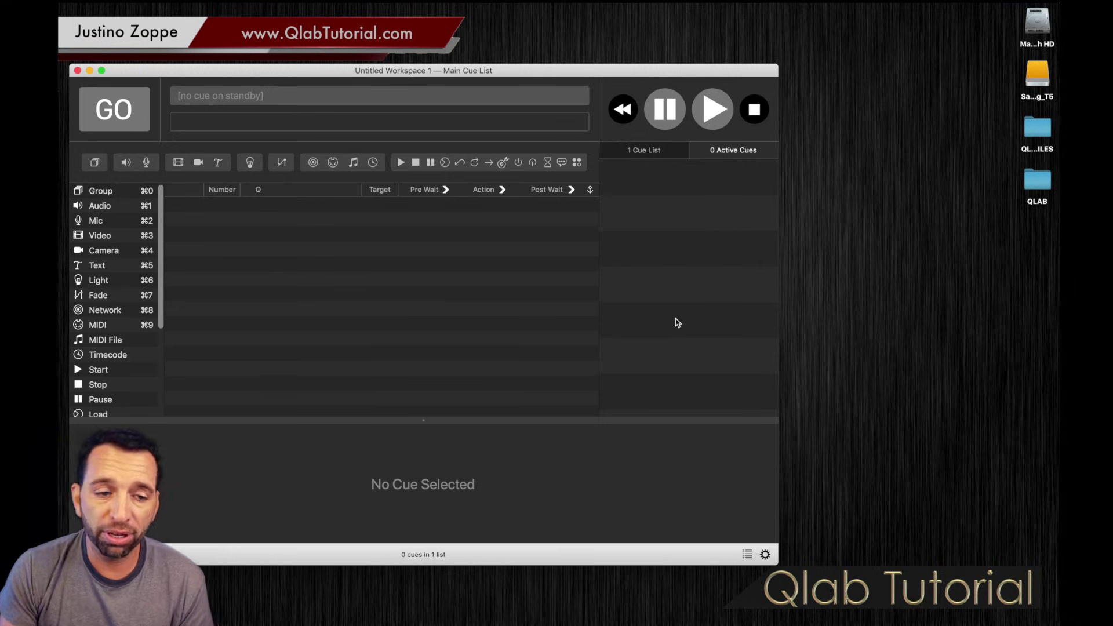
Drag an empty Audio cue from the Toolbox into the cue list.
click(84, 208)
drag(84, 208, 291, 259)
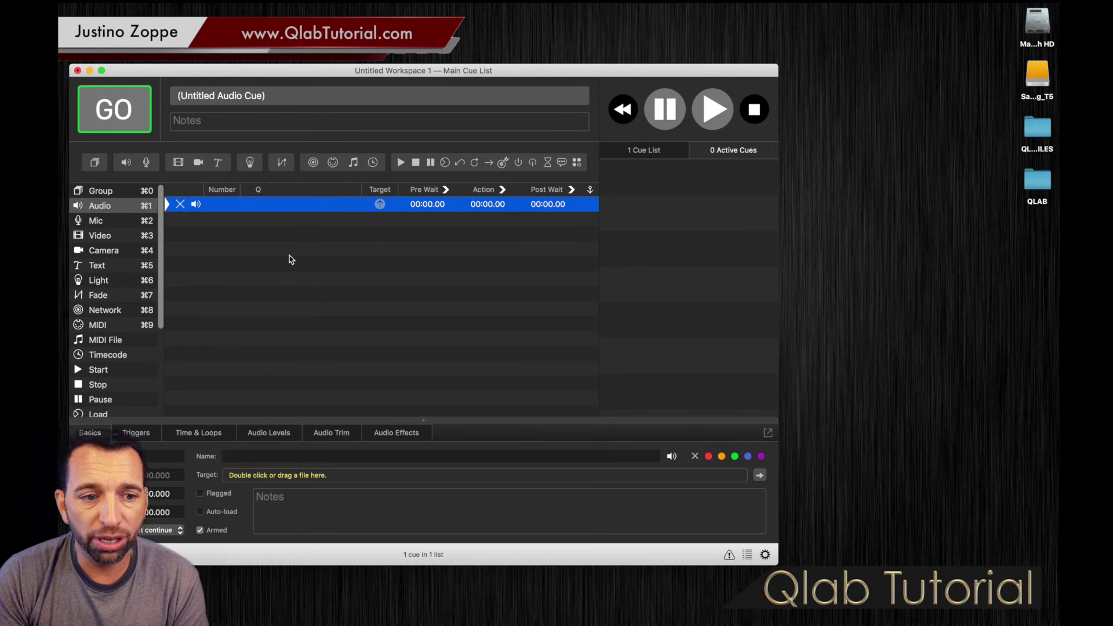
click(206, 262)
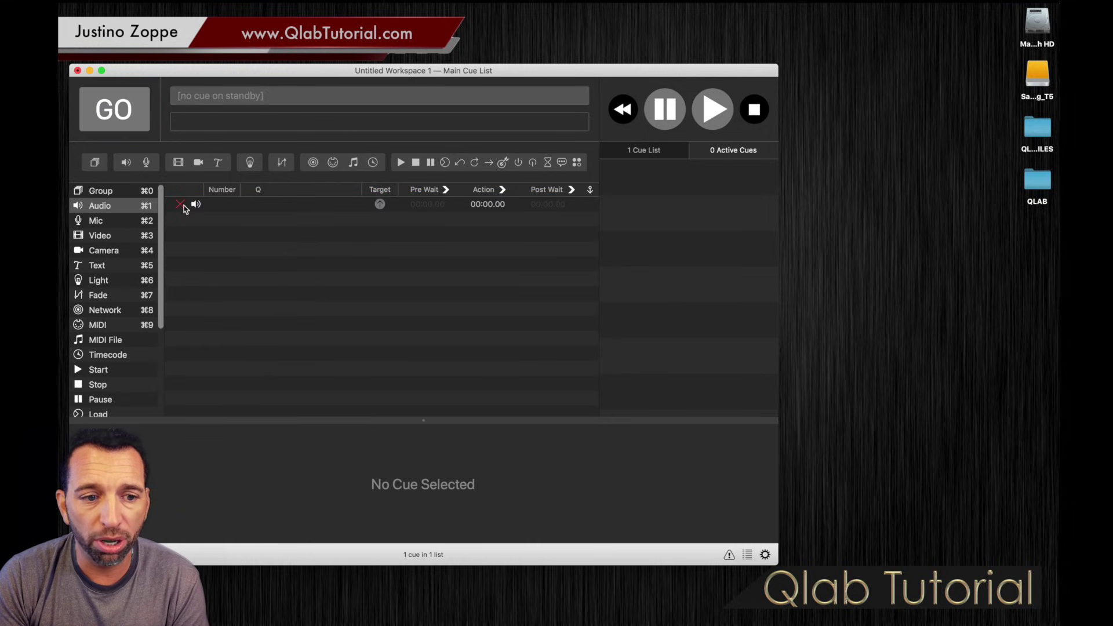
Test the untitled cue with GO, delete it, and add a fresh Audio cue.
click(232, 206)
click(129, 120)
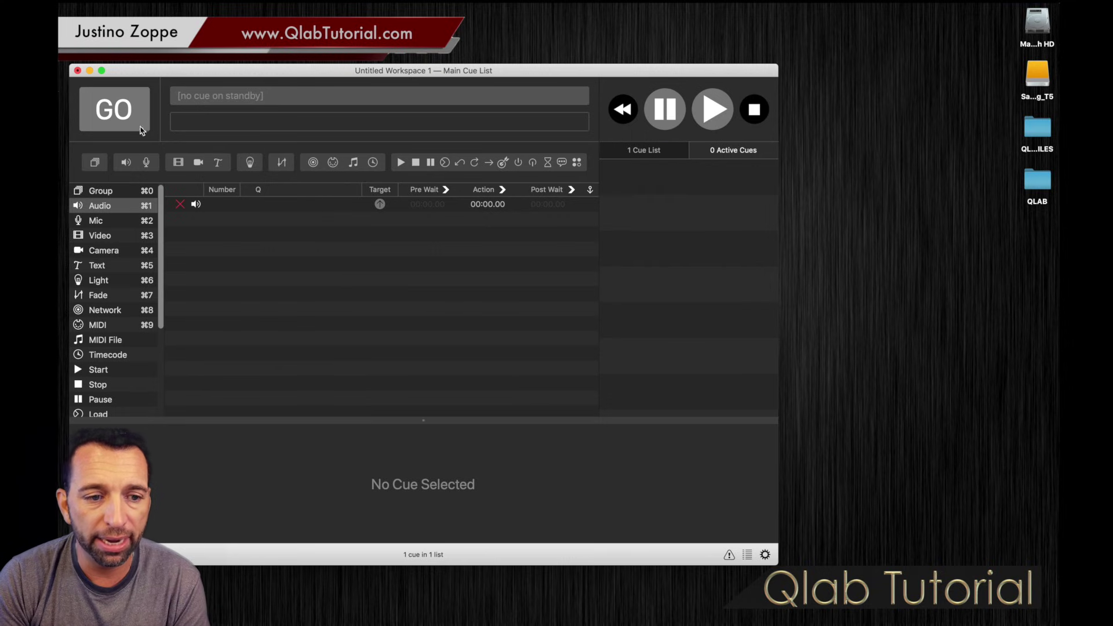
click(256, 207)
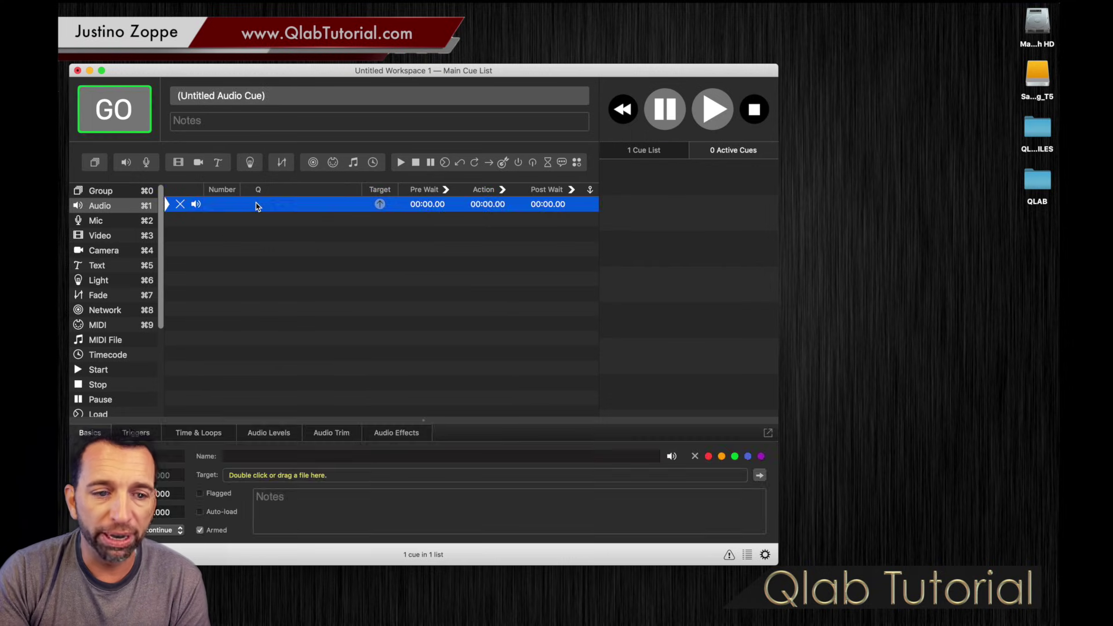
key(BackSpace)
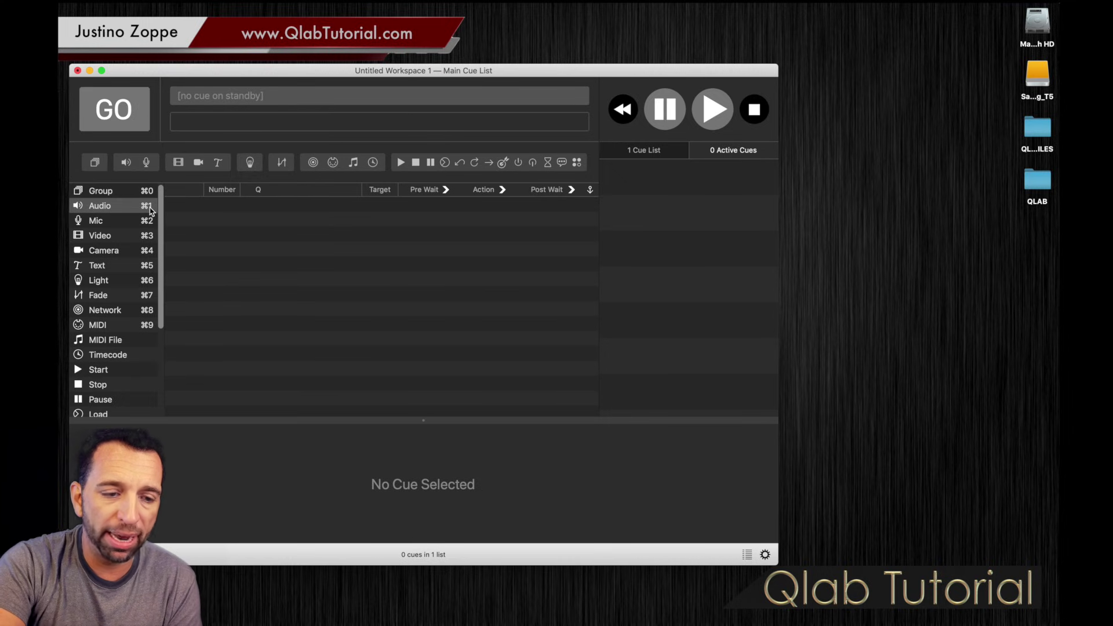
click(149, 208)
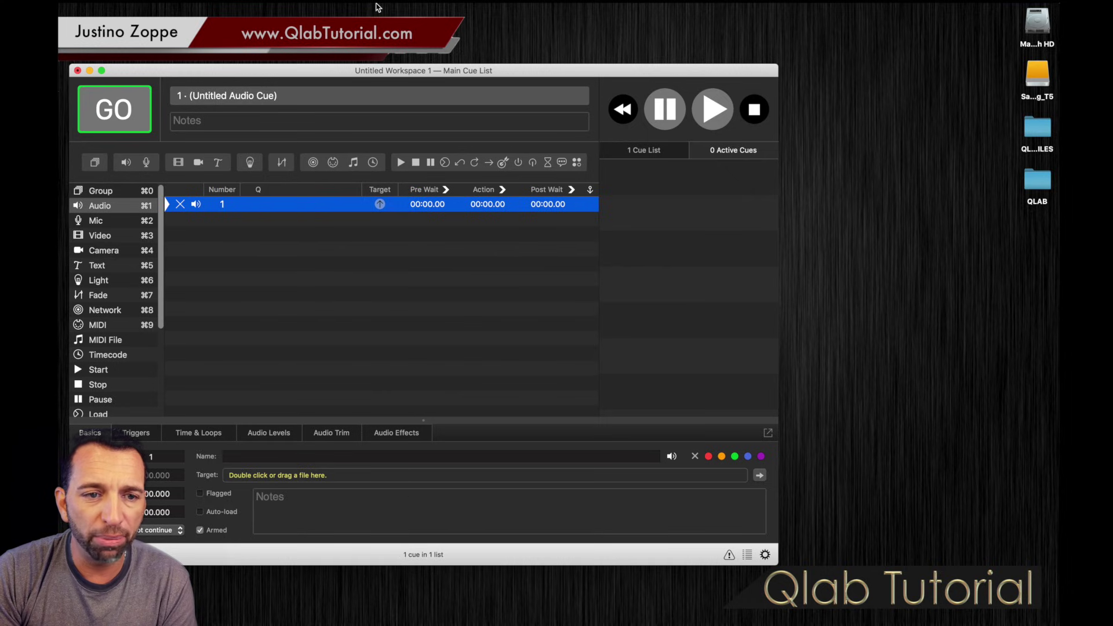
click(249, 11)
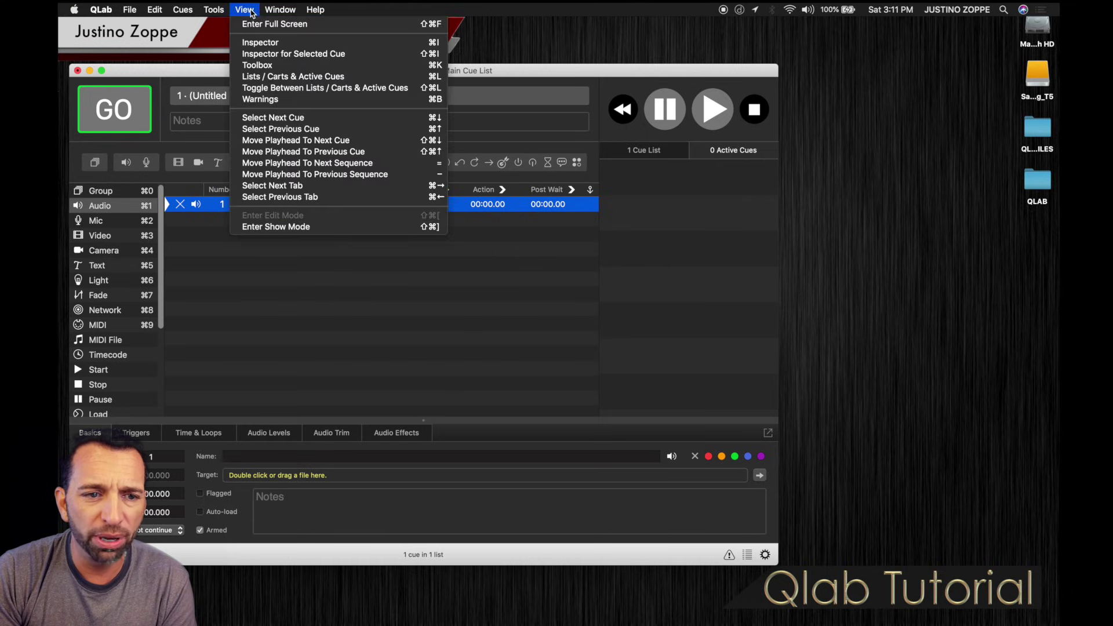
click(258, 43)
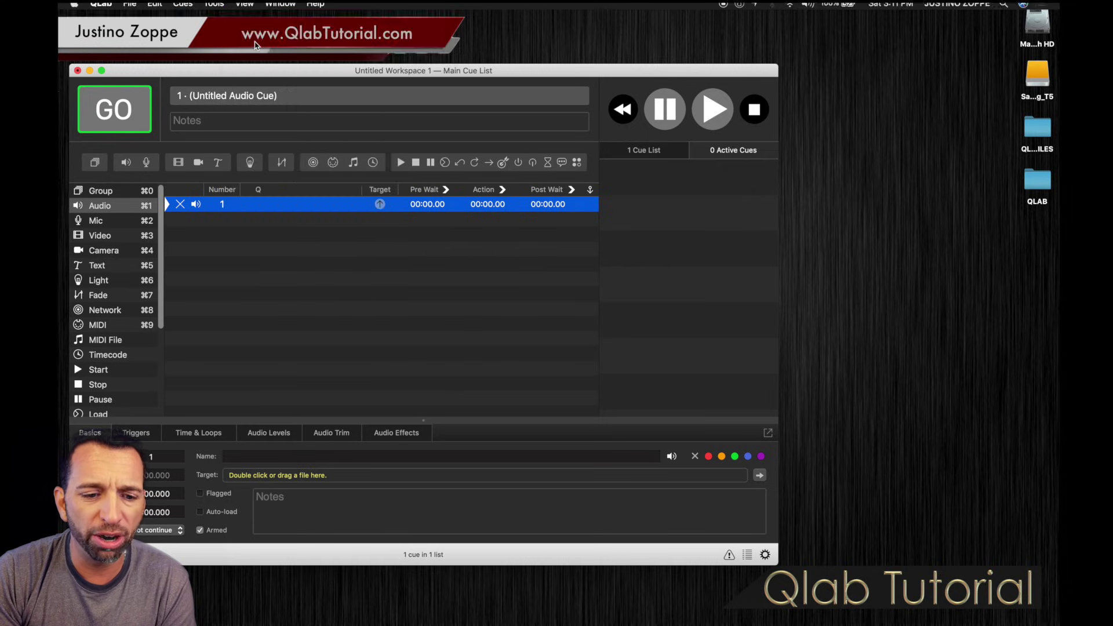
click(246, 10)
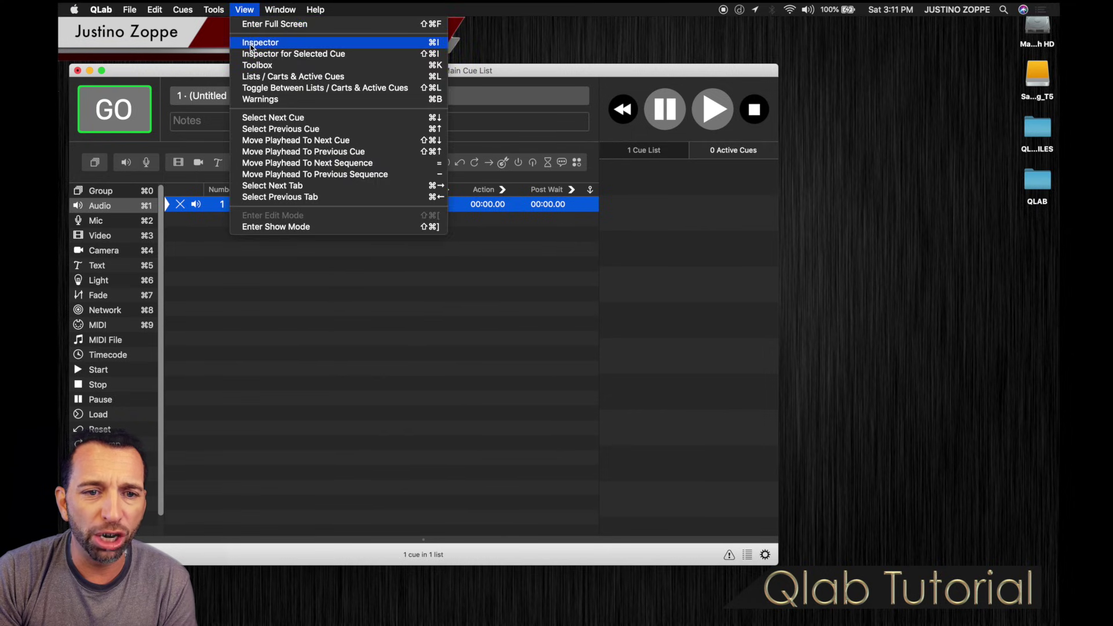
click(301, 45)
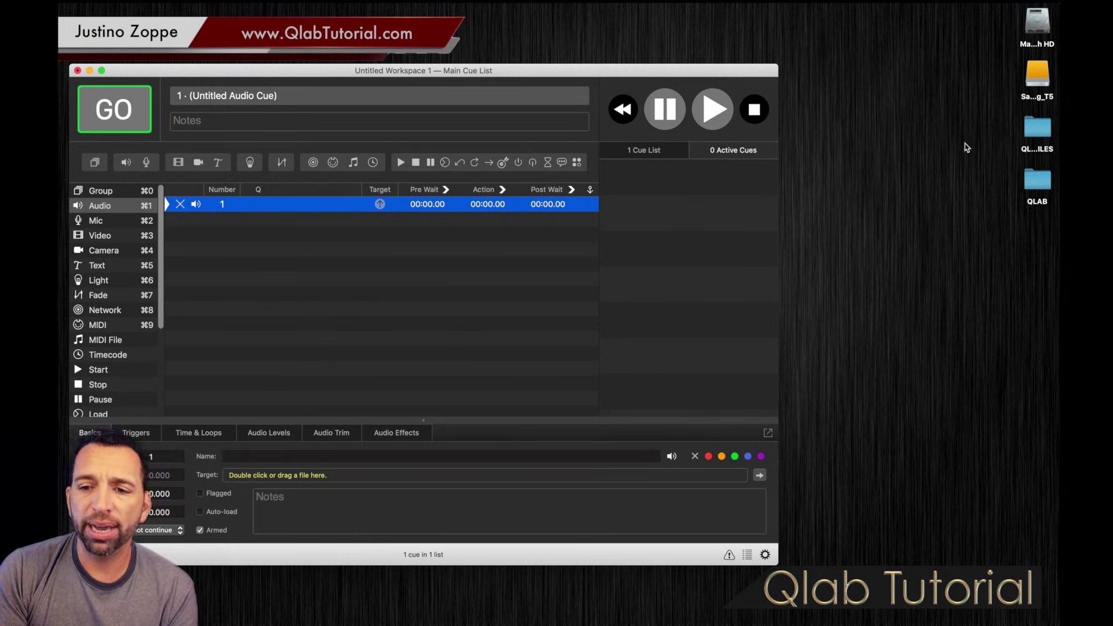
From the QLAB FILES folder, drop Sky Lounge Wah Guitar.caf onto cue 1's Target field.
double_click(1044, 137)
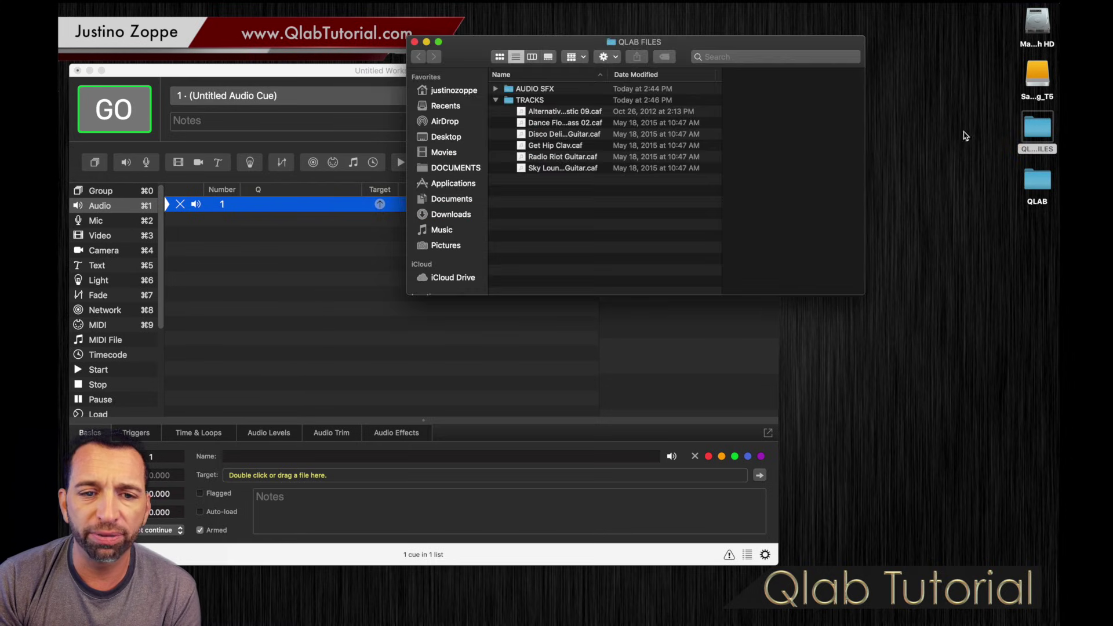
drag(479, 56, 628, 273)
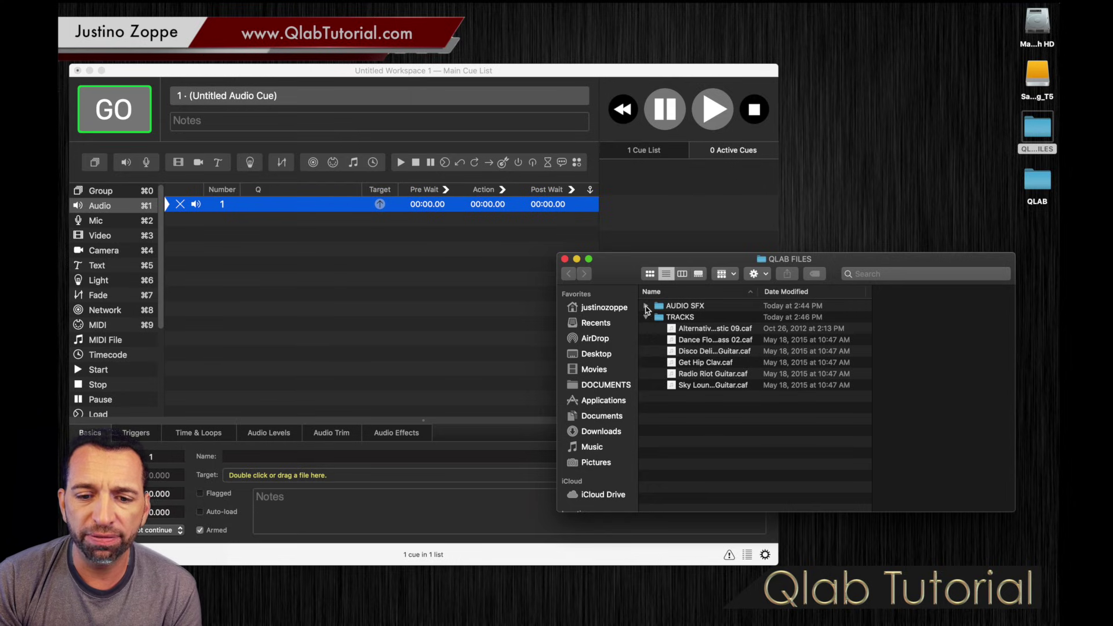
click(673, 330)
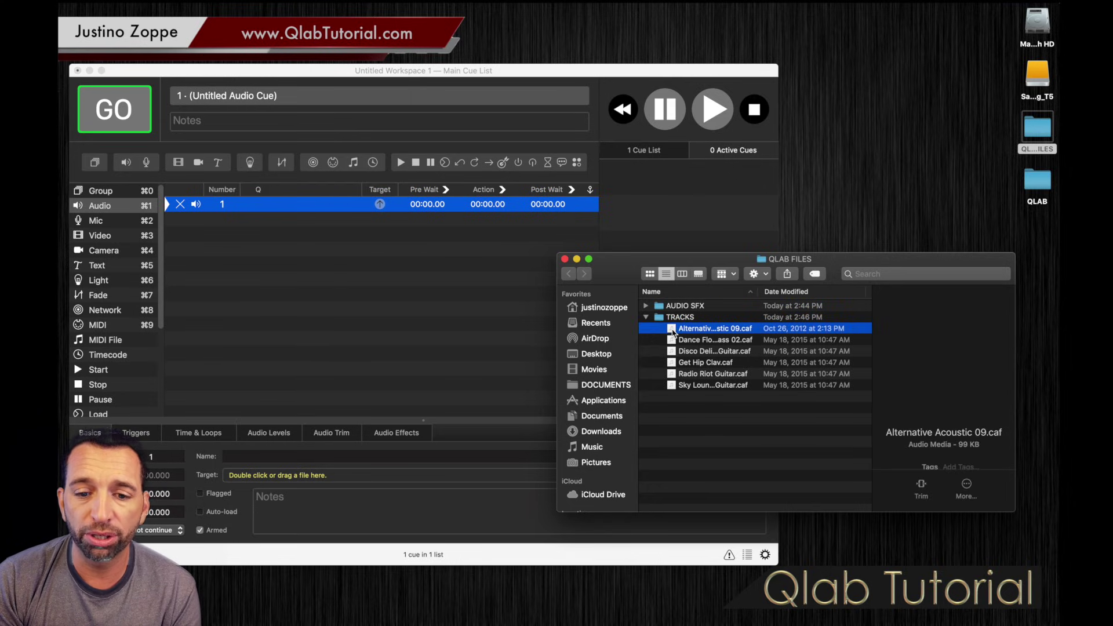
click(673, 364)
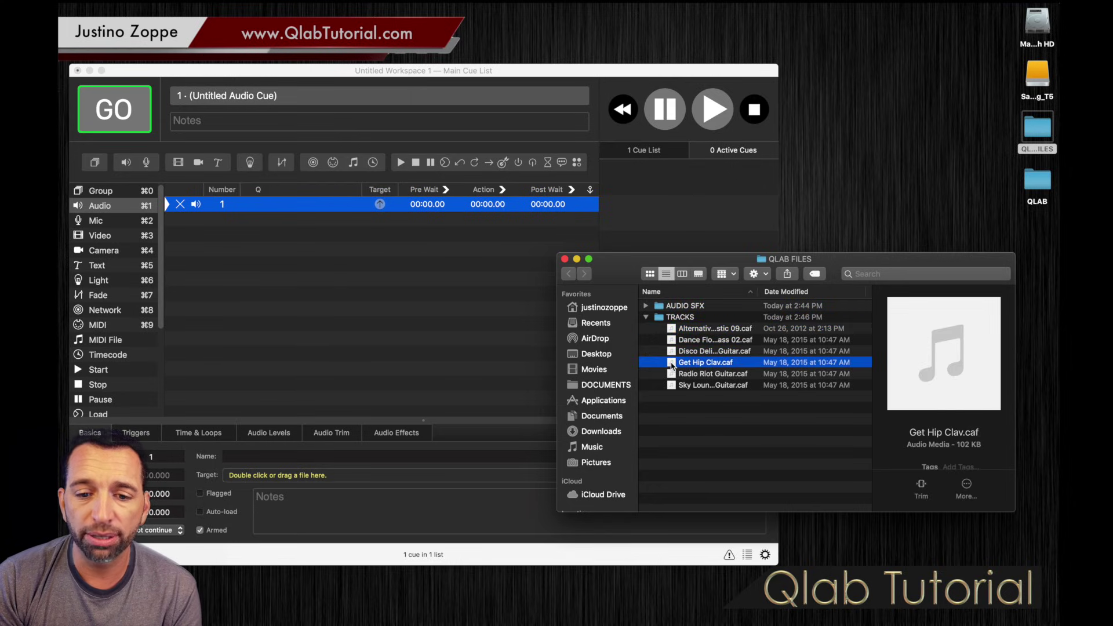
click(674, 386)
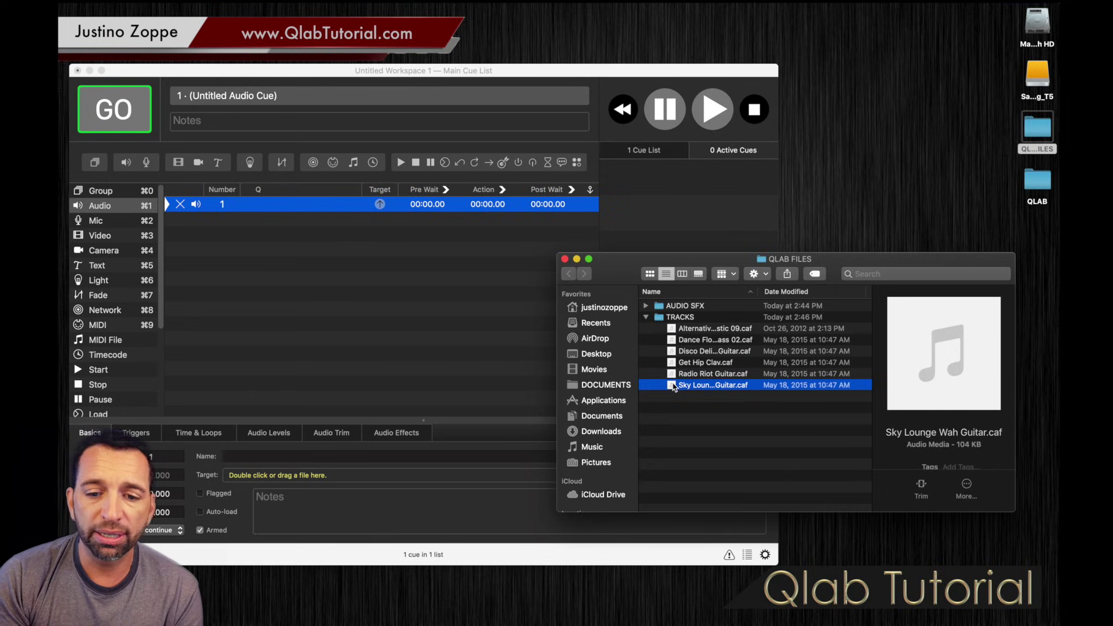
drag(673, 387, 329, 475)
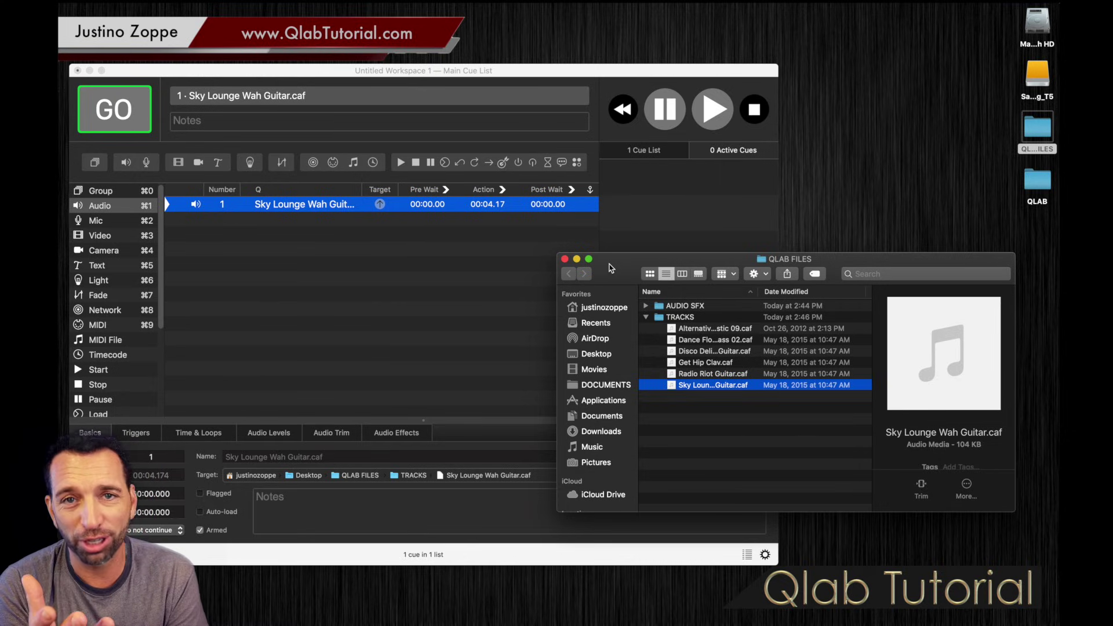
click(423, 272)
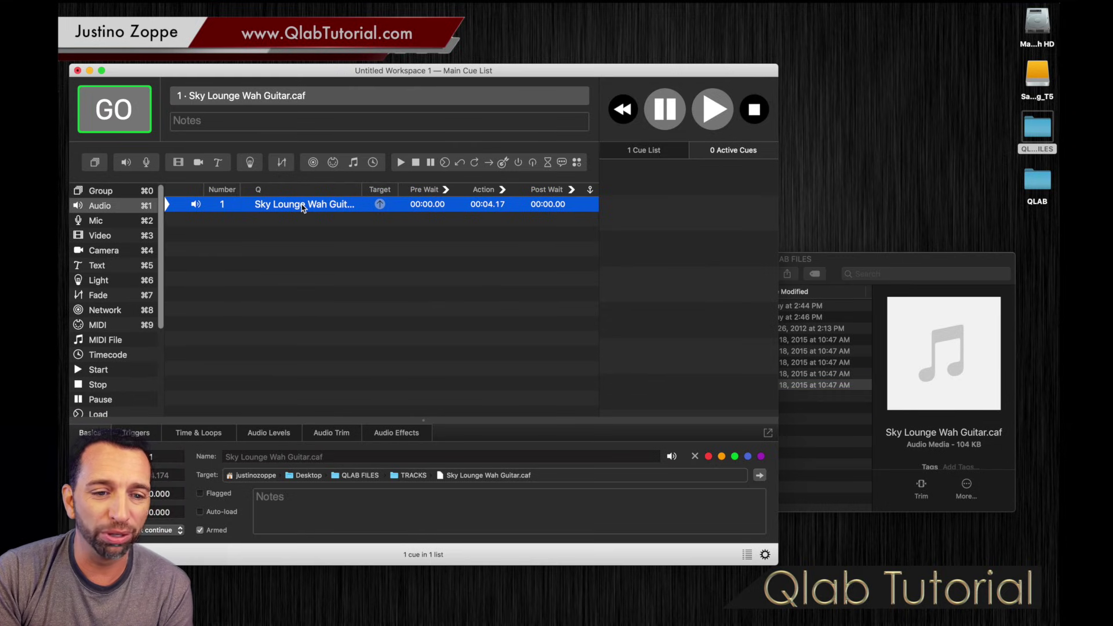
Delete the cue and drag Sky Lounge Wah Guitar.caf from QLAB FILES straight into the cue list.
key(BackSpace)
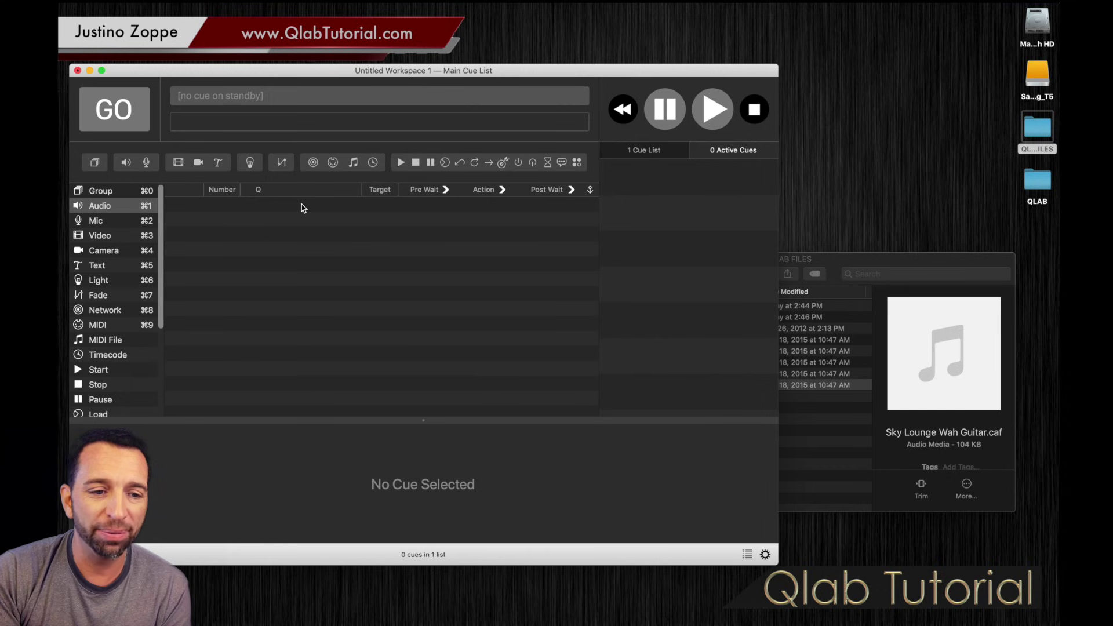
click(847, 266)
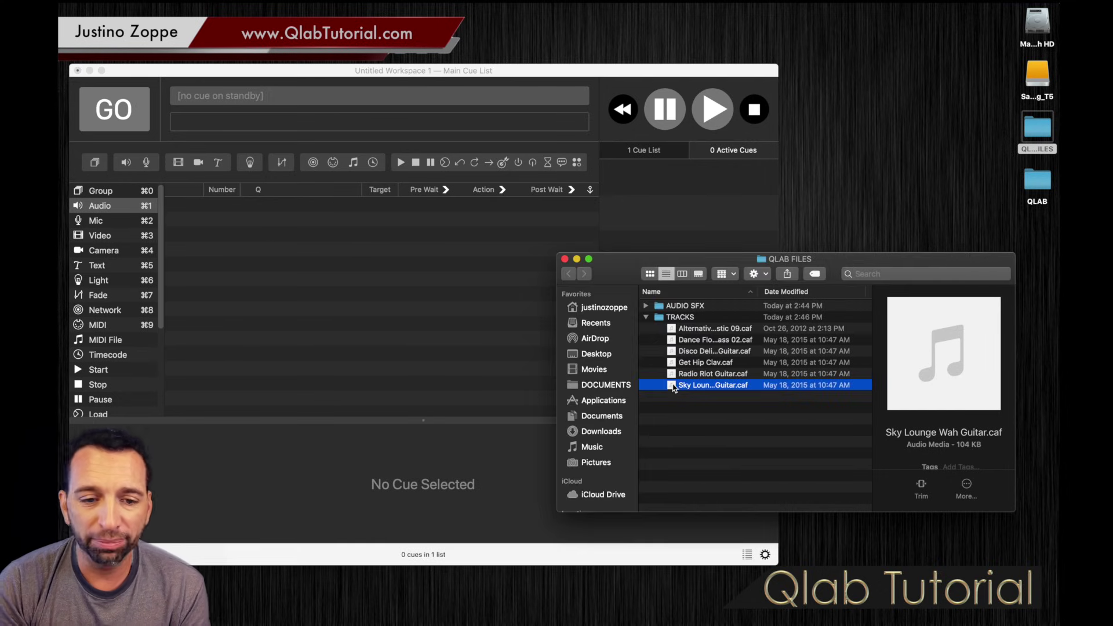
drag(676, 387, 359, 302)
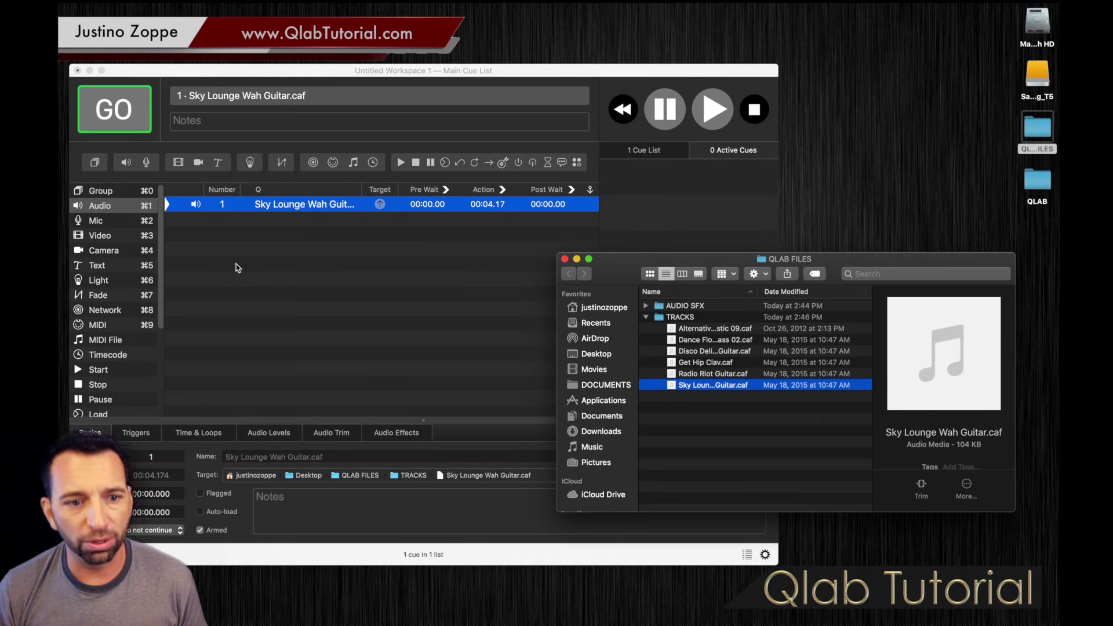
Put cue 1 Sky Lounge Wah Guitar on standby and fire it with GO.
click(409, 271)
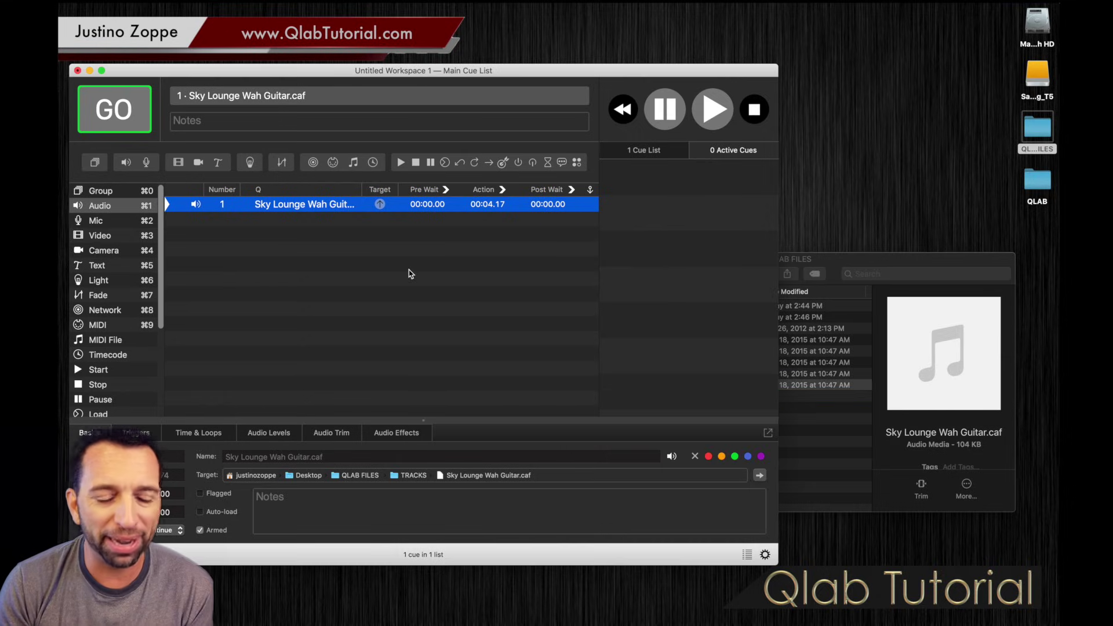
click(332, 274)
click(285, 205)
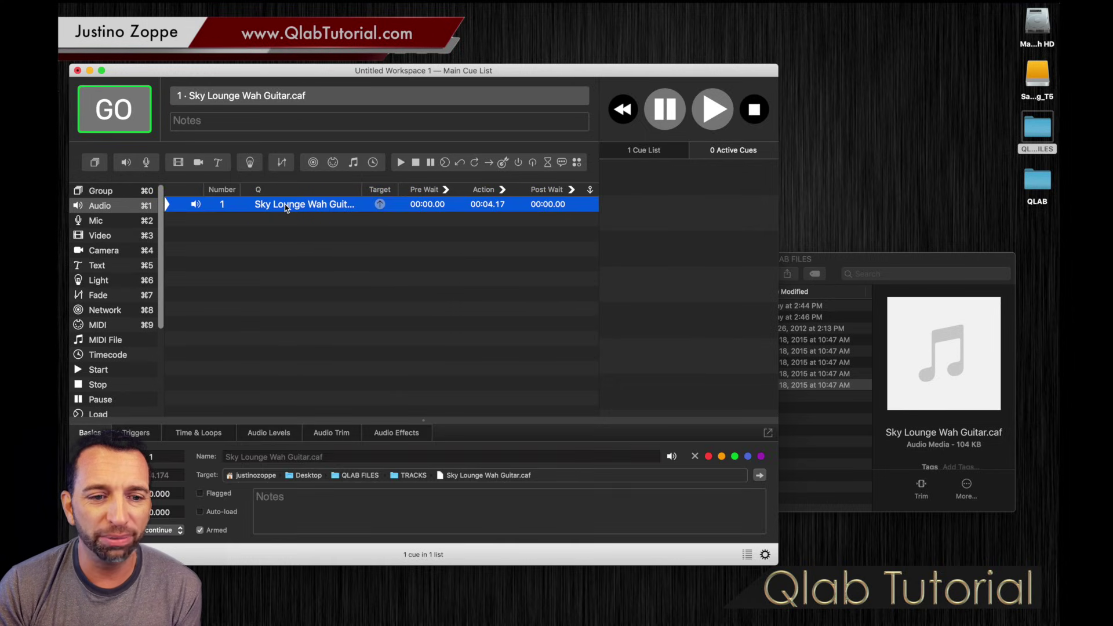
click(118, 118)
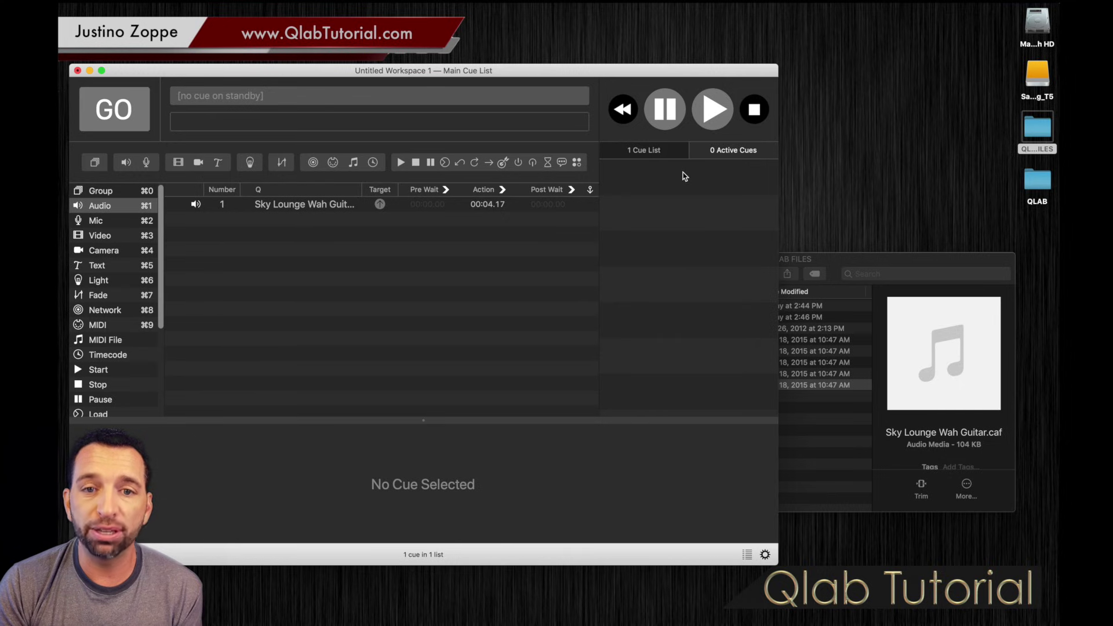
Play cue 1, pause it, scrub its playhead in Active Cues, then resume all.
click(276, 208)
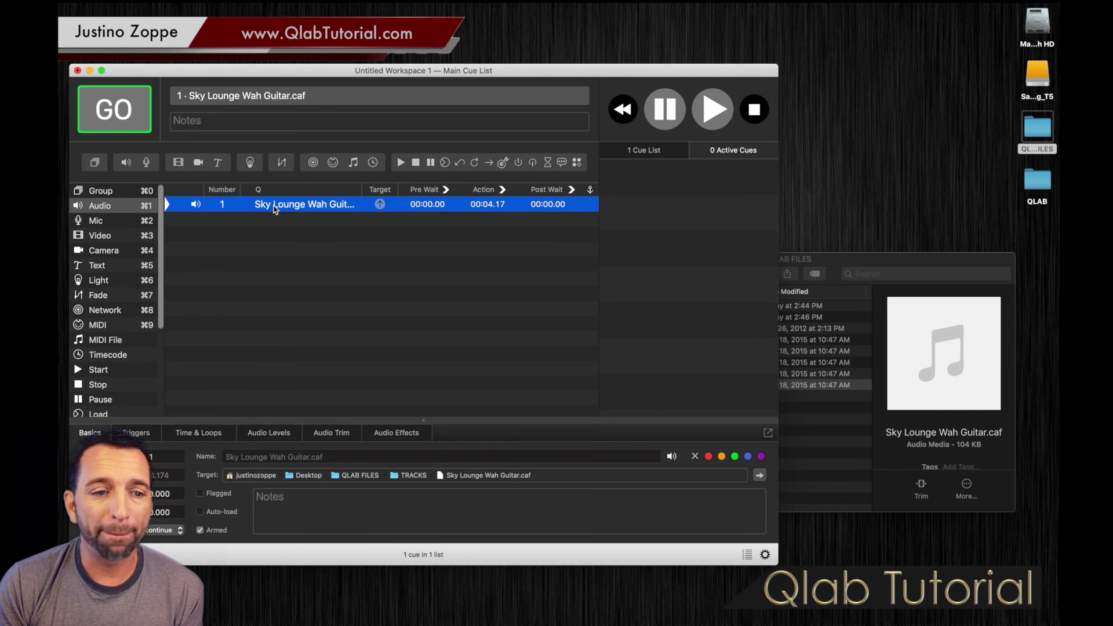
click(123, 119)
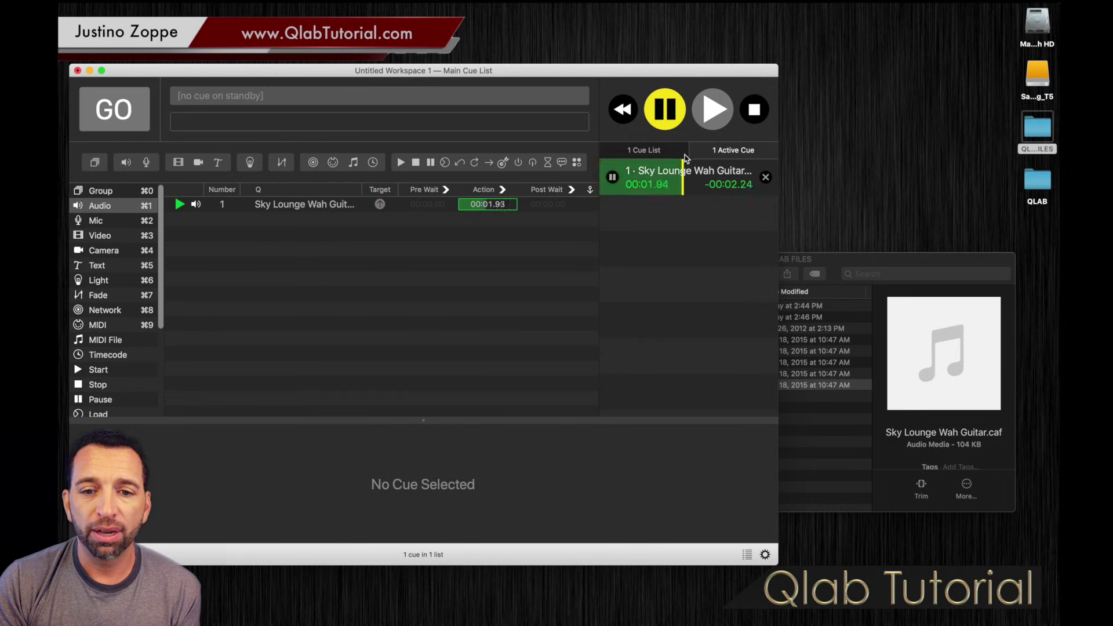
click(672, 121)
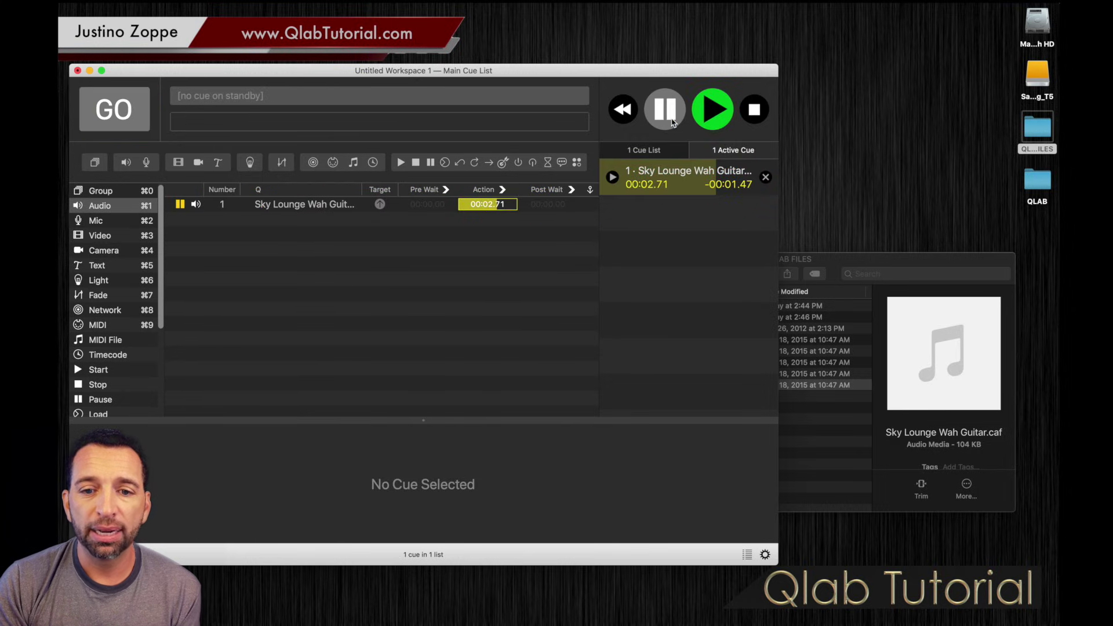
mouse_move(717, 181)
mouse_down()
mouse_move(642, 180)
mouse_move(742, 179)
mouse_move(649, 180)
mouse_move(705, 181)
mouse_move(694, 181)
mouse_up()
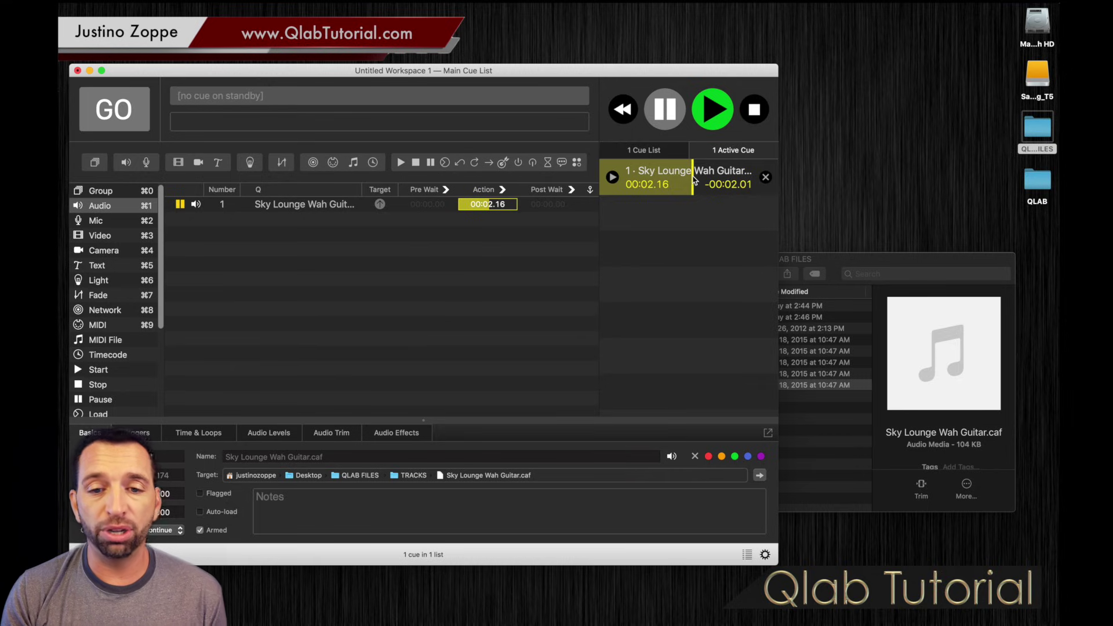
drag(695, 179, 722, 180)
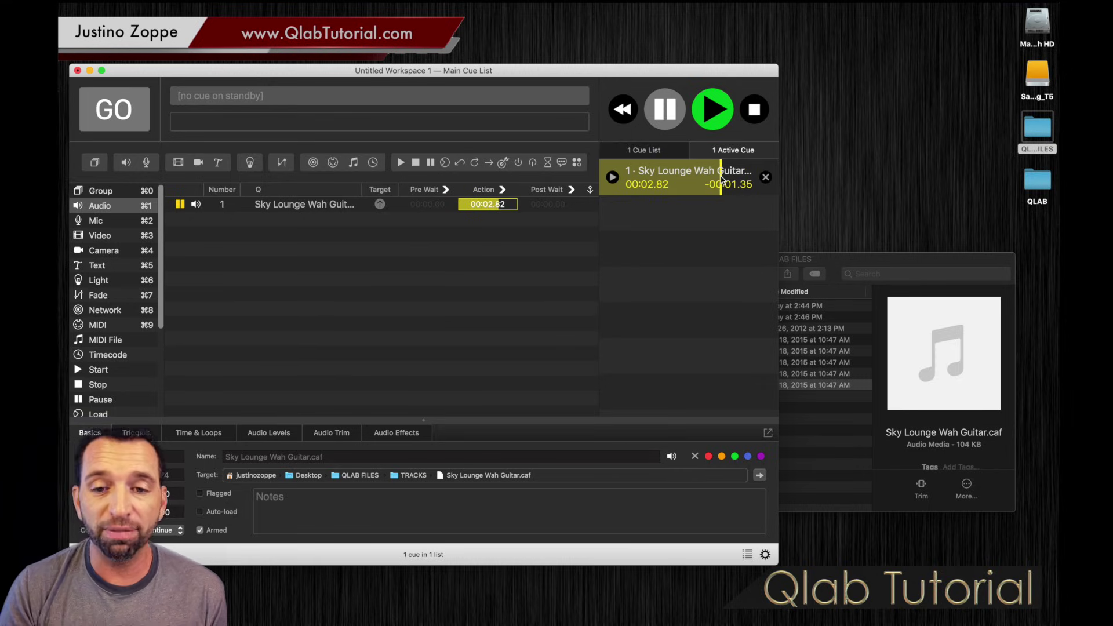
click(719, 120)
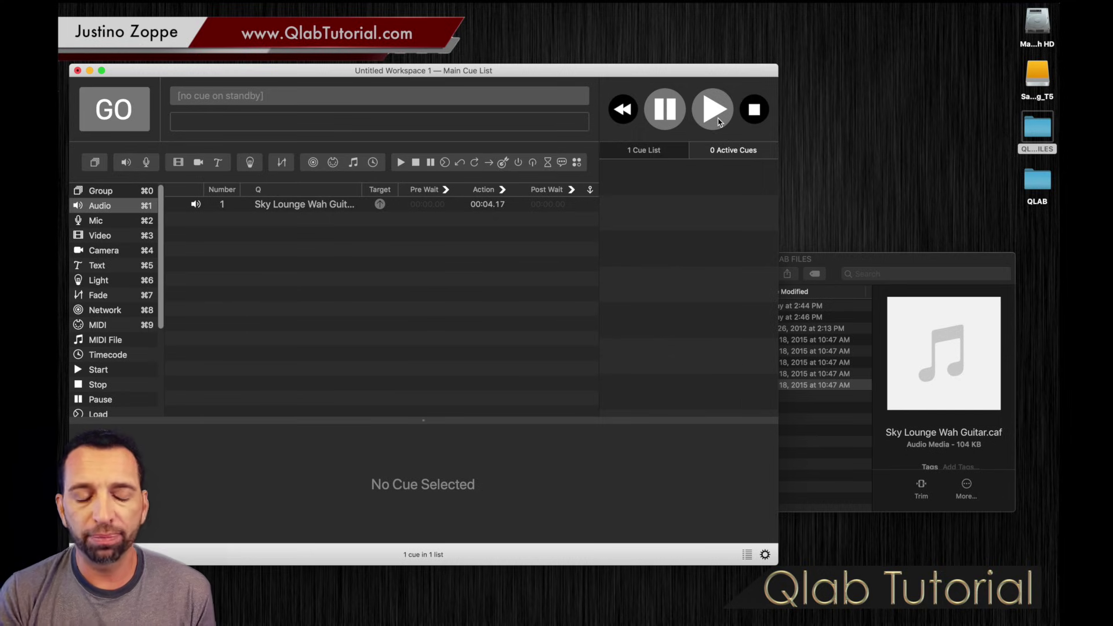
Add Radio Riot Guitar.caf from Finder as cue 2, then put cue 1 on standby.
click(901, 264)
click(672, 375)
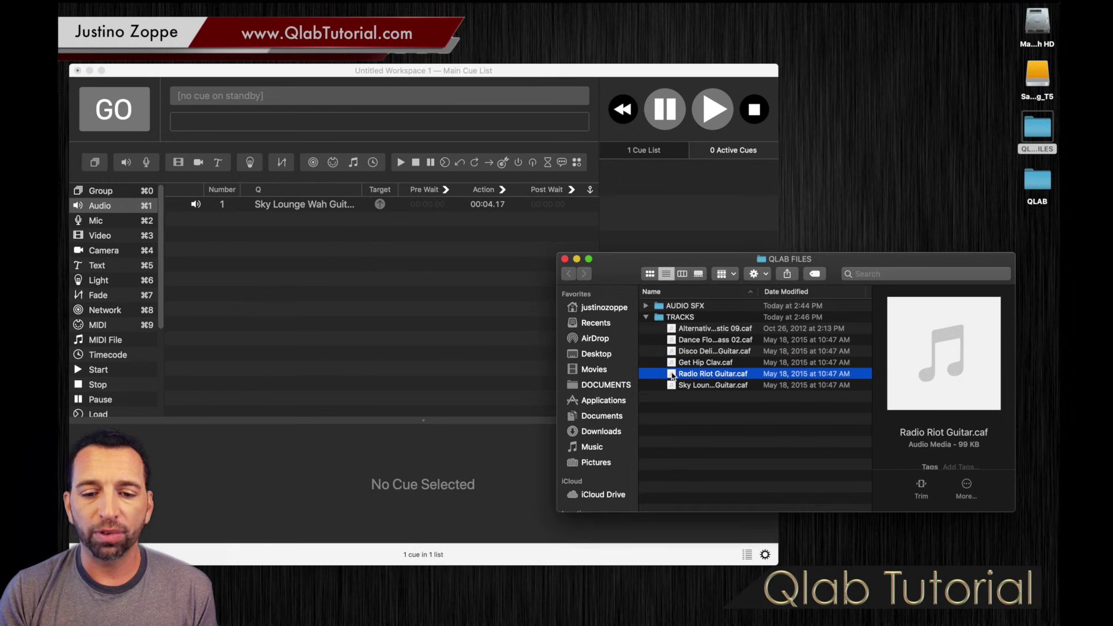
drag(672, 376, 329, 307)
click(329, 308)
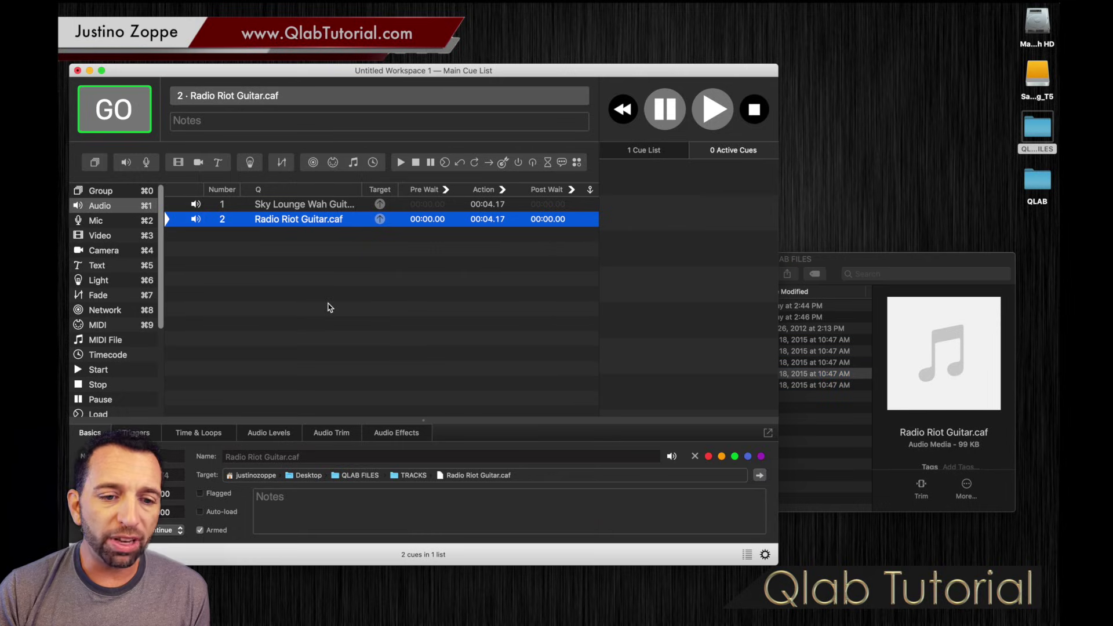
click(319, 259)
click(301, 210)
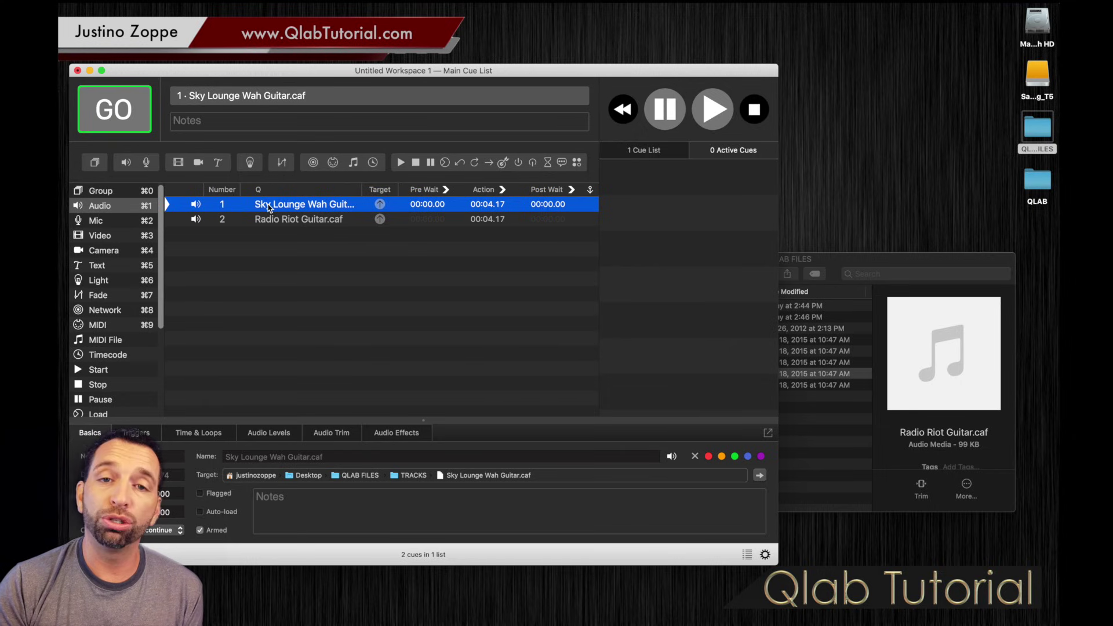
Return cue 1 to standby, then start Sky Lounge Wah Guitar and Radio Riot Guitar back to back so both play together.
key(space)
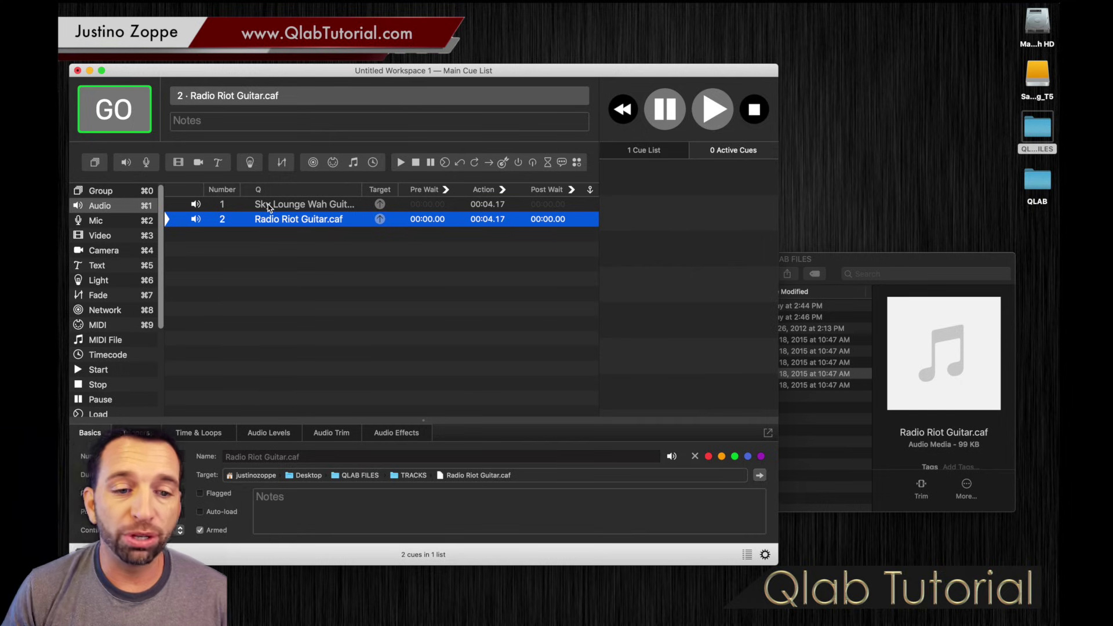
click(268, 208)
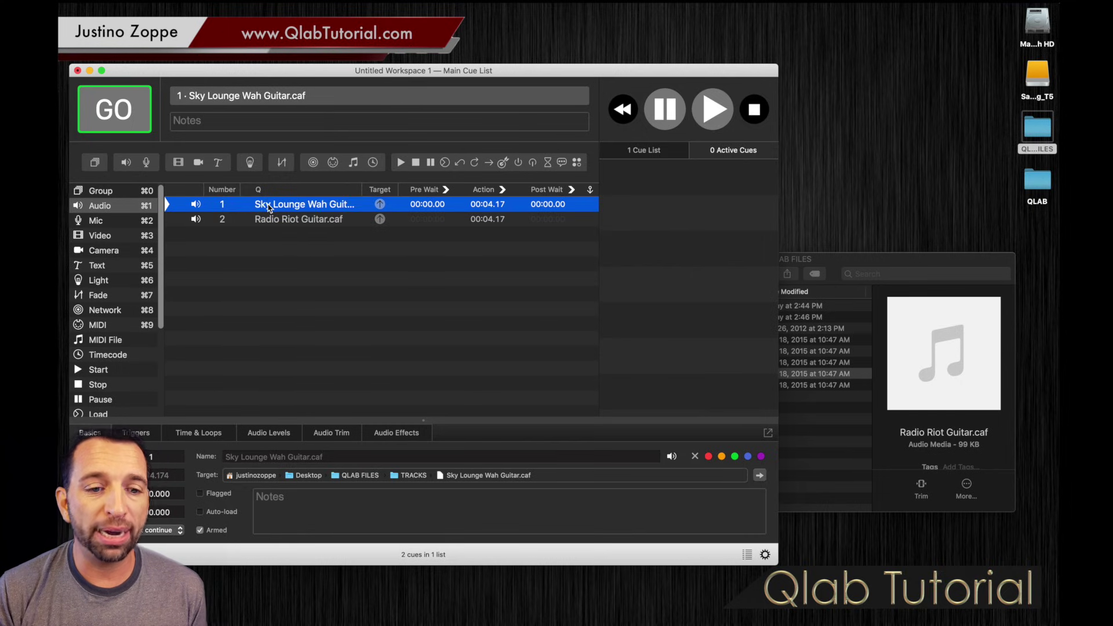
click(138, 105)
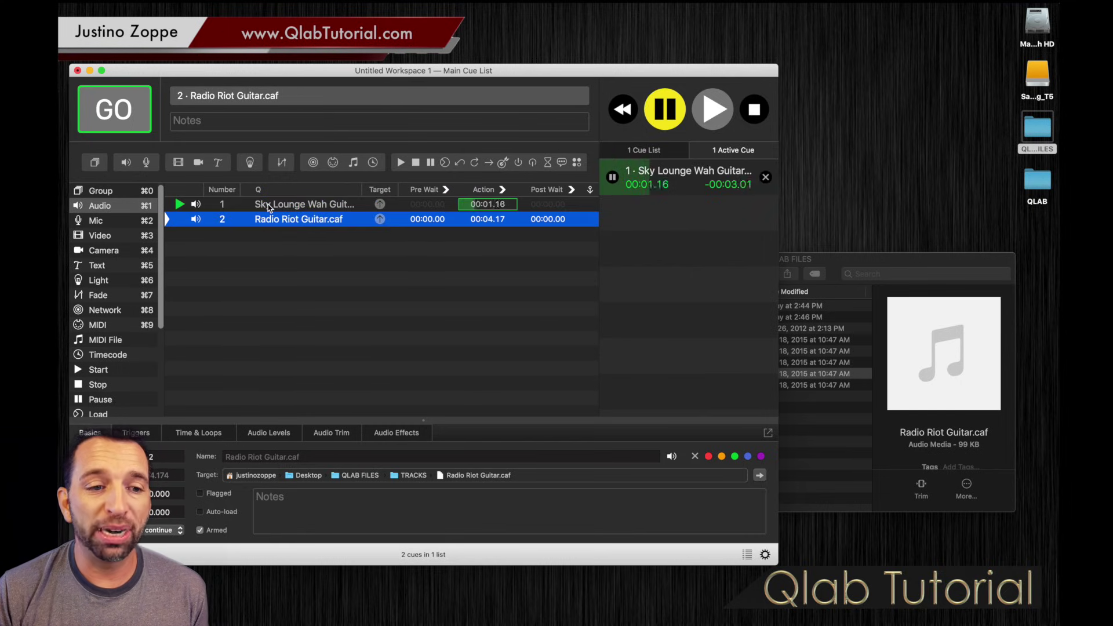
click(128, 114)
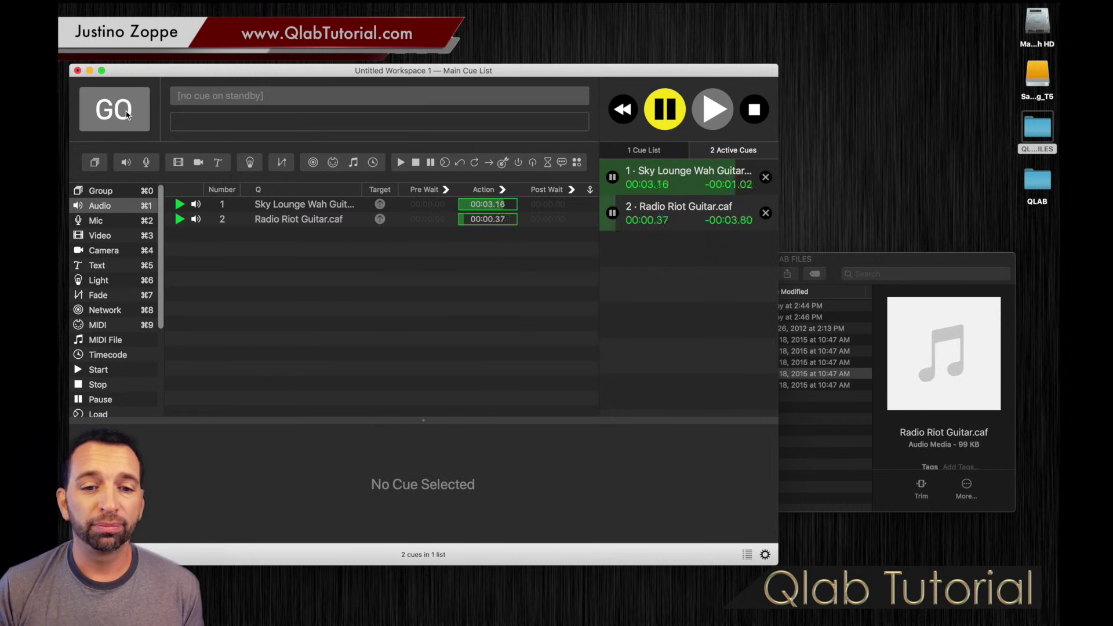